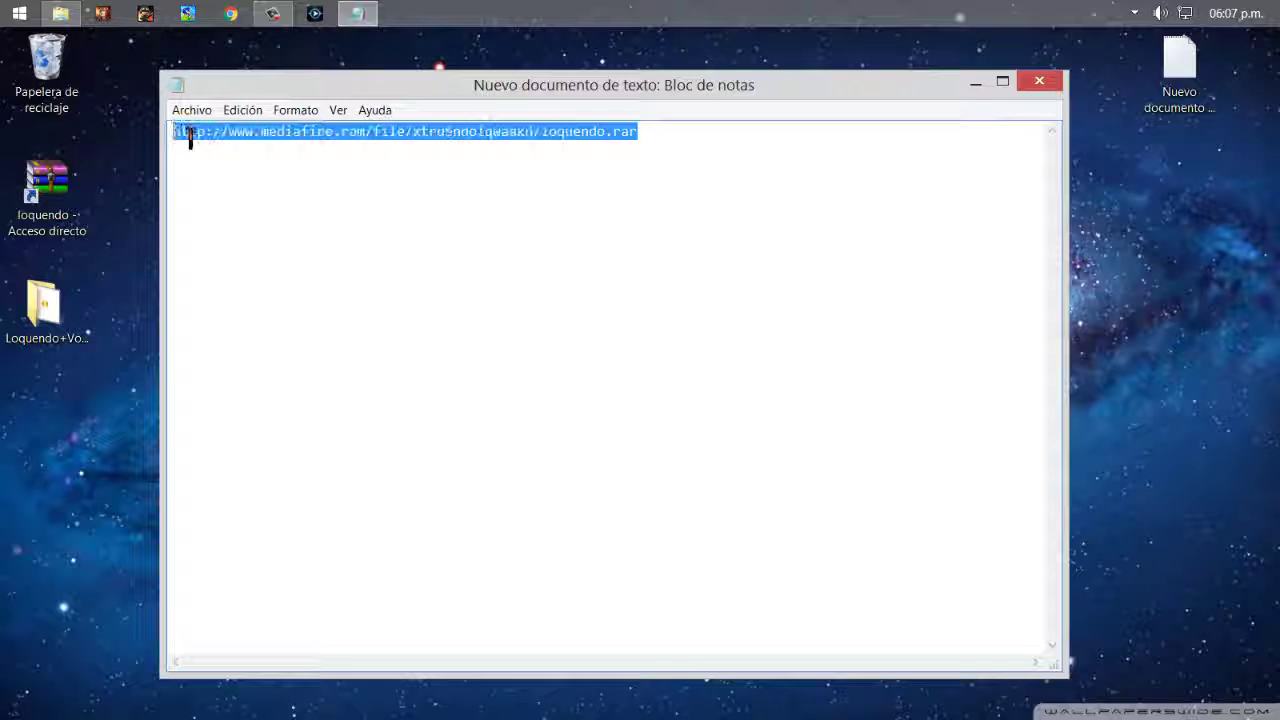
Copy the full MediaFire link to loquendo.rar from the text document, then close the document
right_click(211, 131)
left_click(651, 225)
left_click_drag(651, 165, 194, 137)
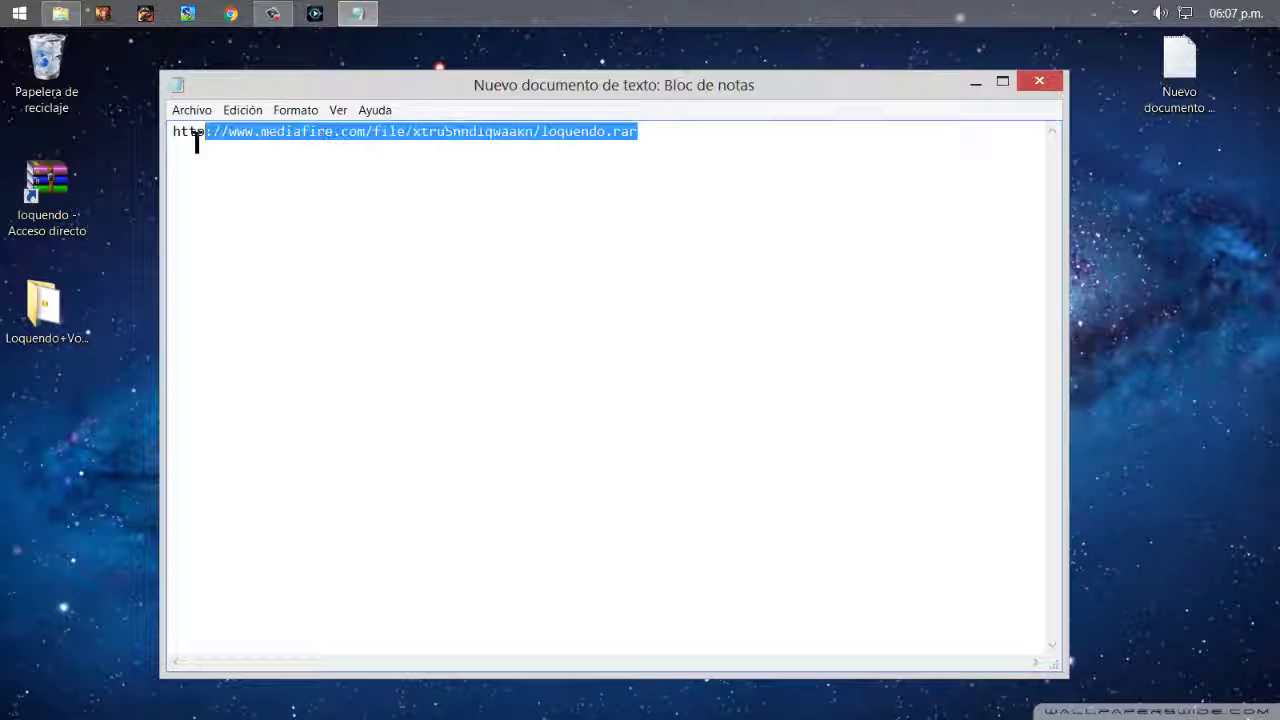
right_click(204, 139)
left_click(241, 198)
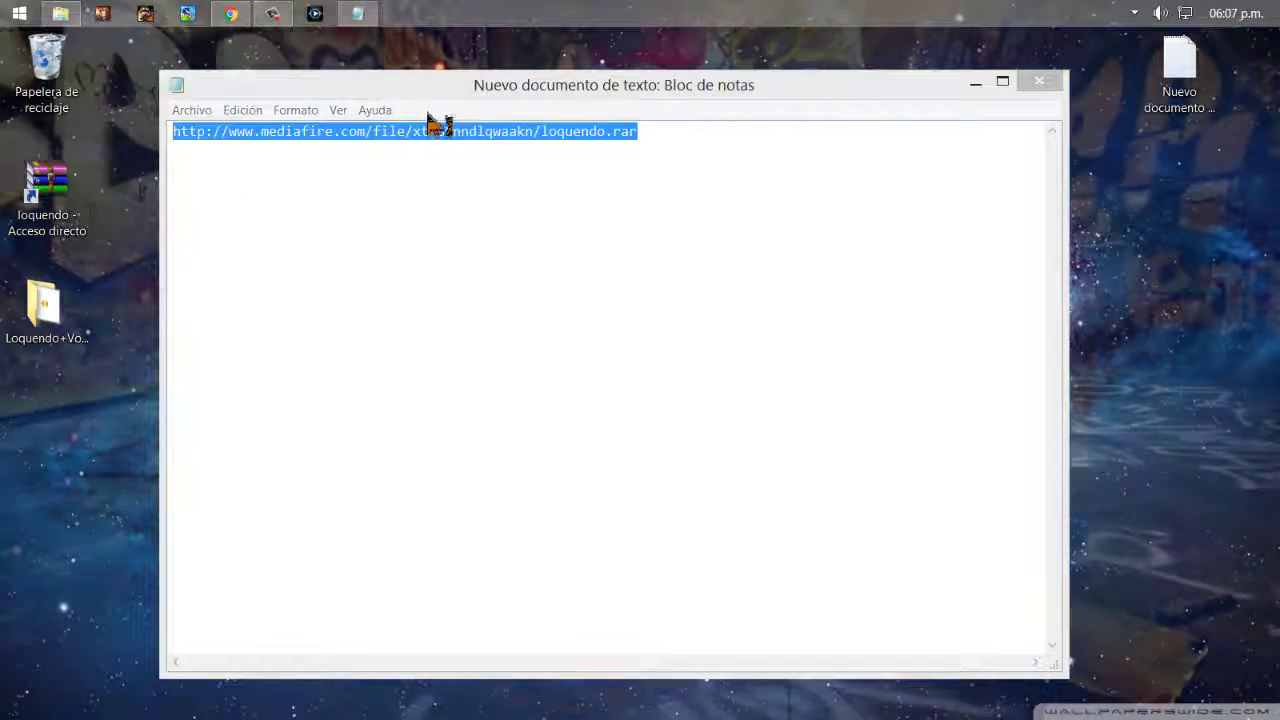
left_click(1040, 81)
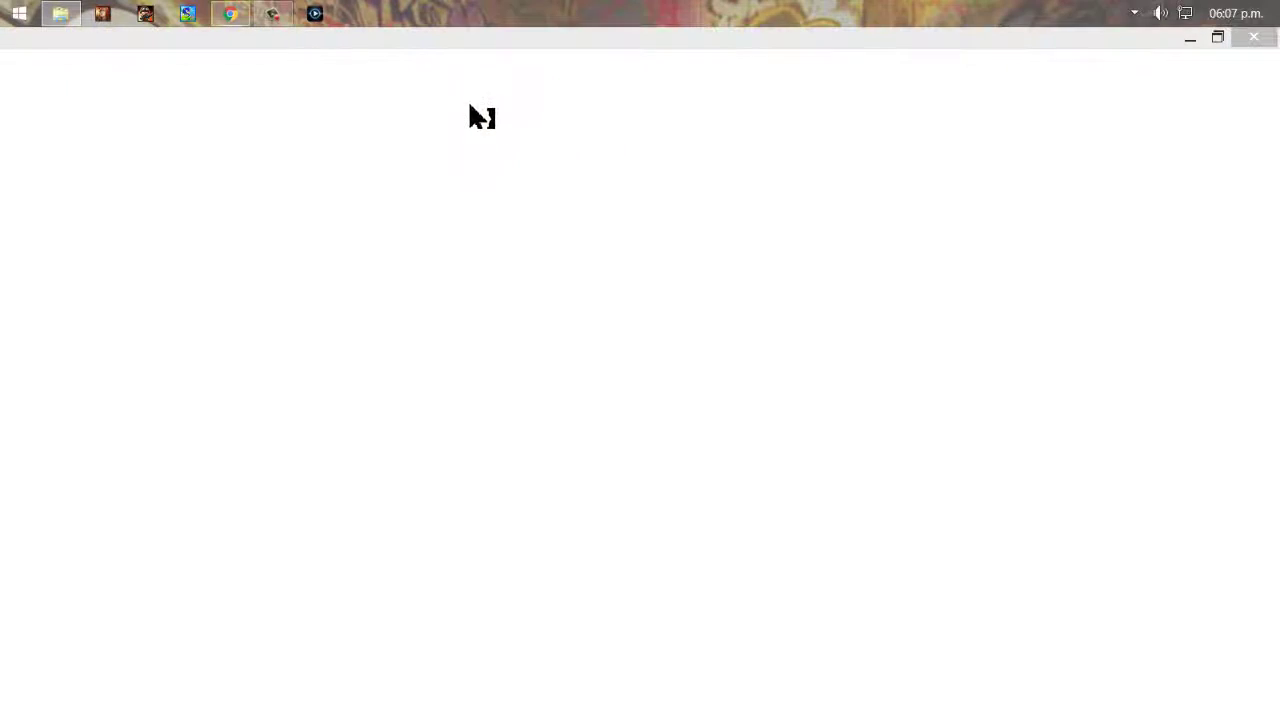
Open the copied link in the browser, start downloading loquendo.rar, and close the blank pop-up window
right_click(294, 62)
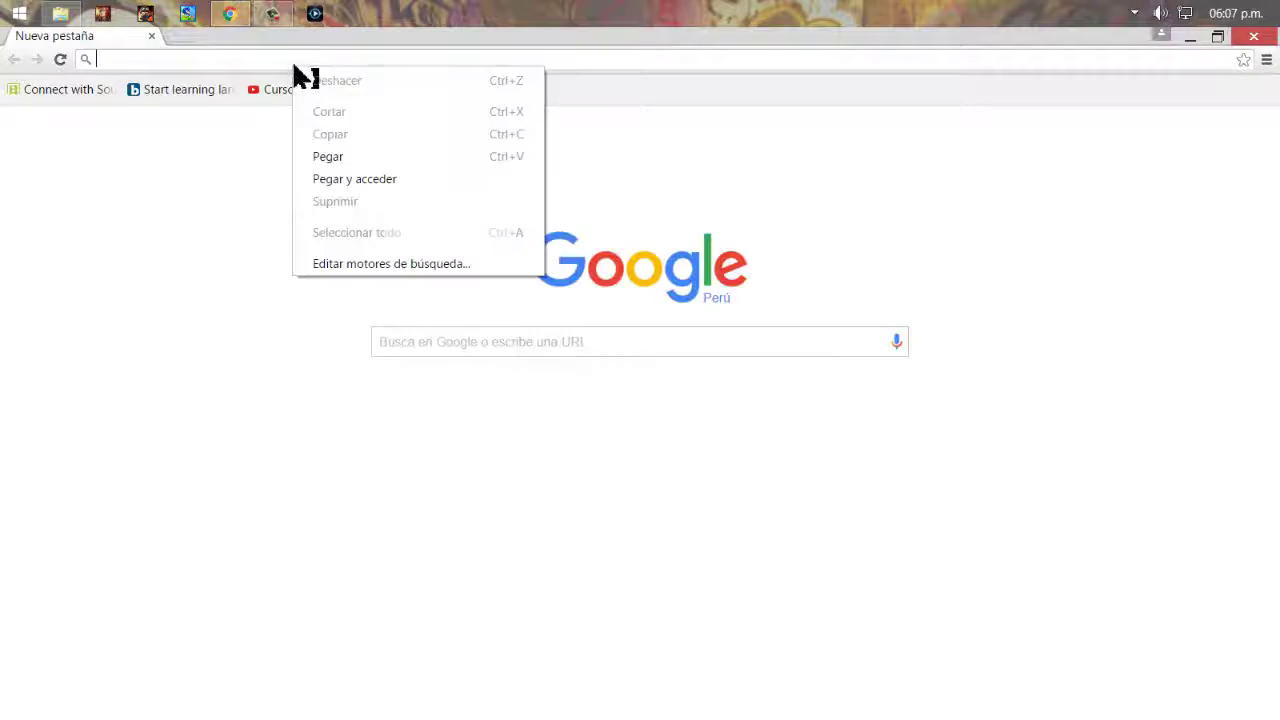
left_click(398, 178)
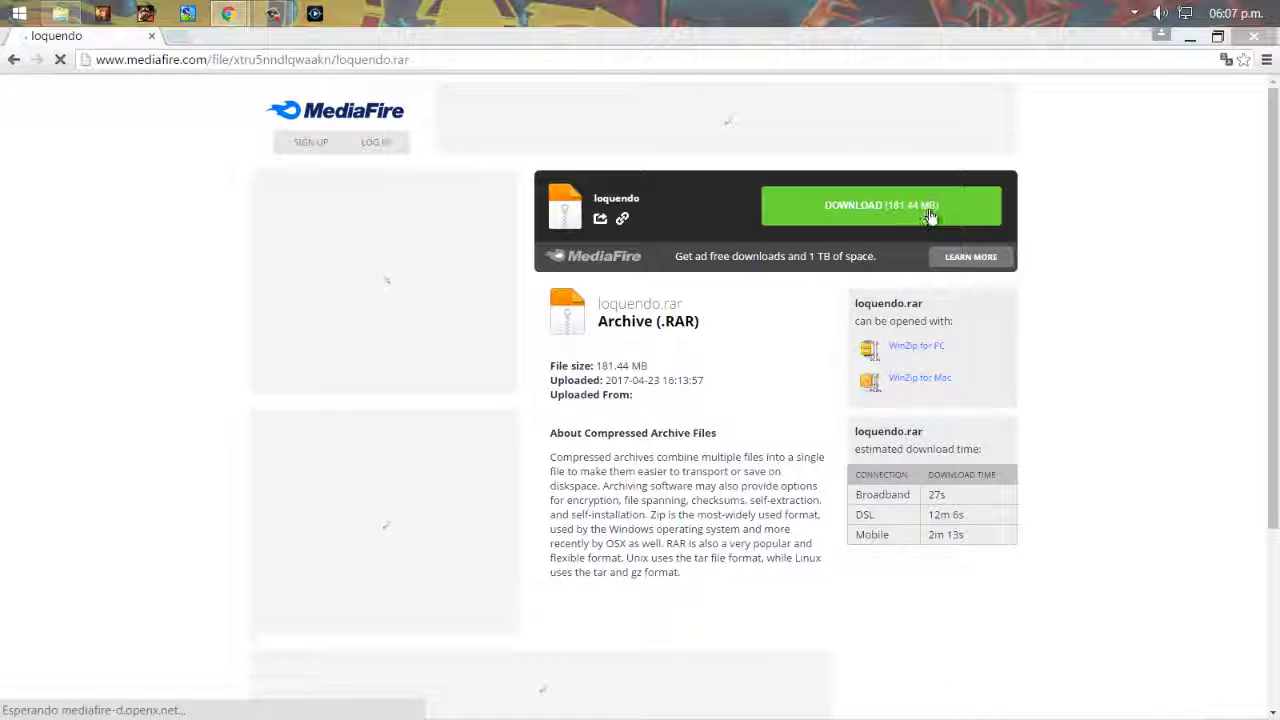
left_click(908, 214)
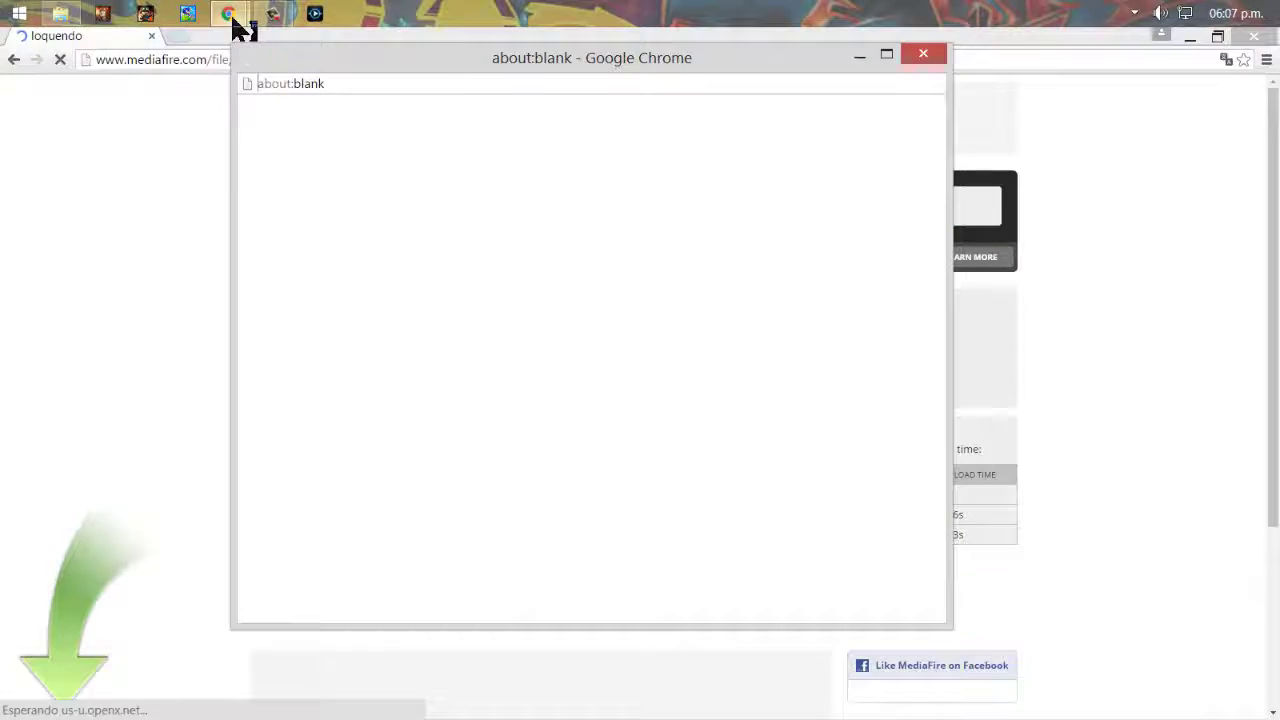
mouse_move(246, 27)
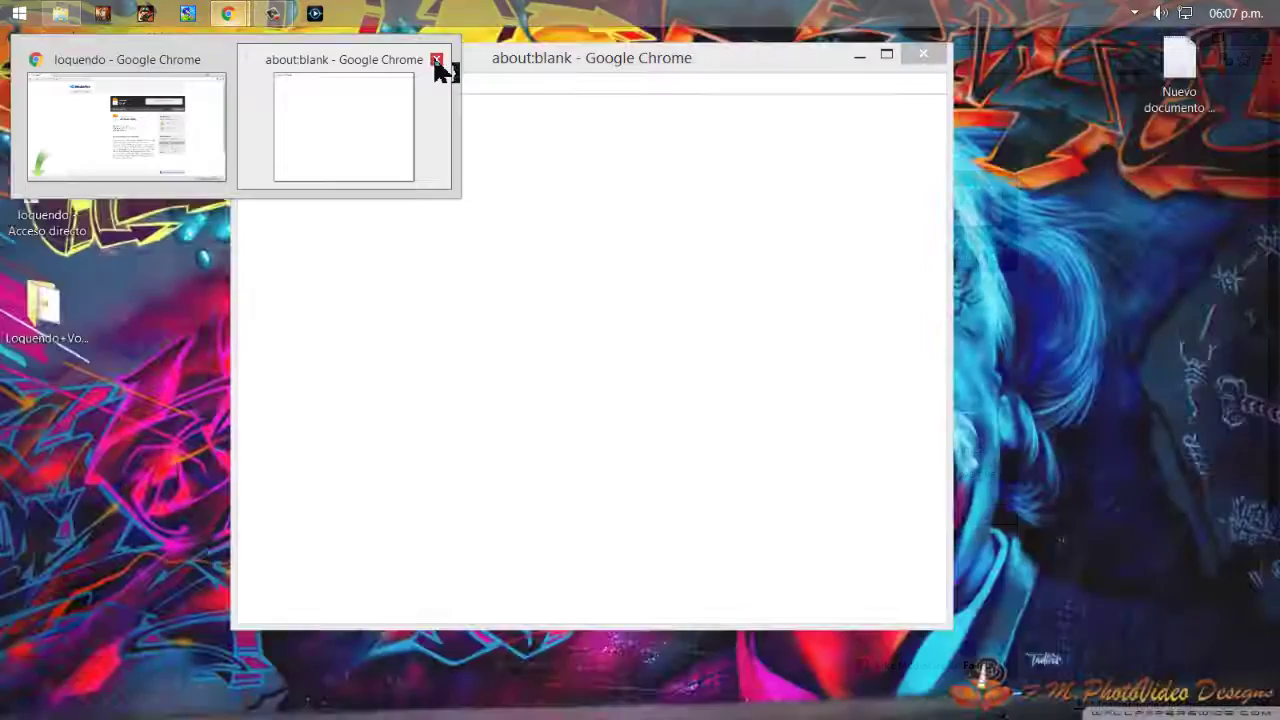
left_click(437, 60)
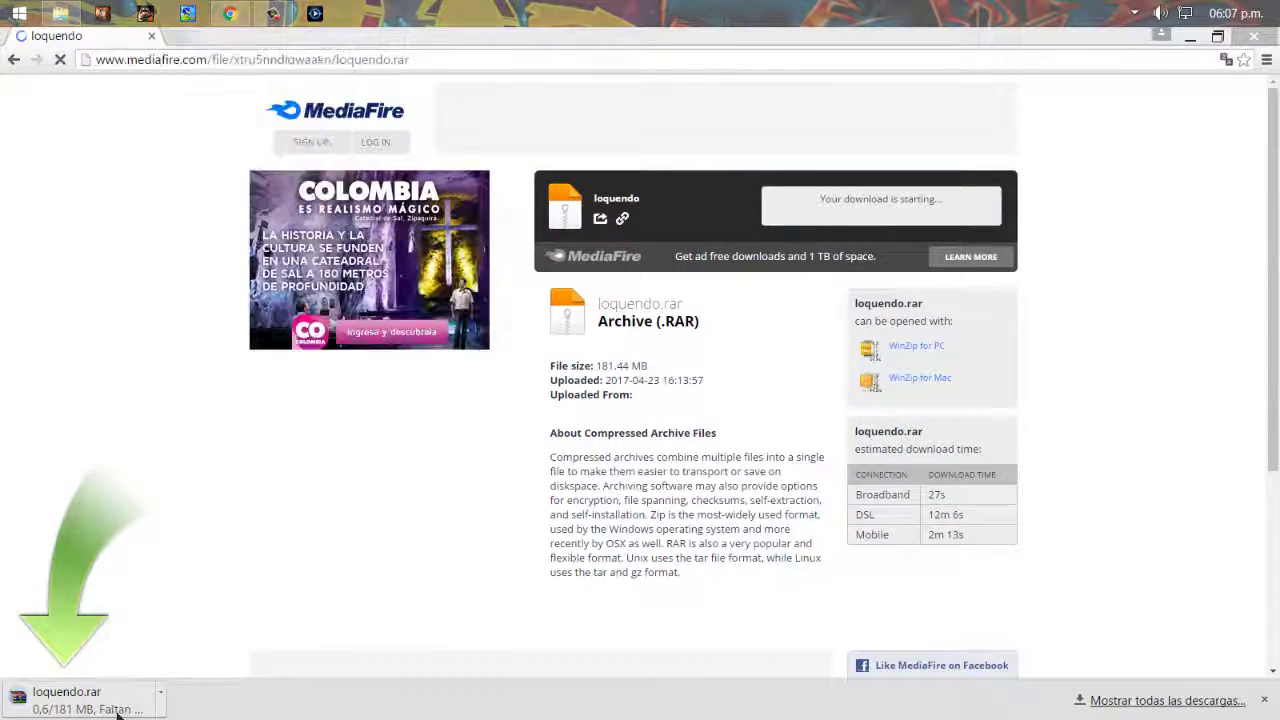
Cancel the loquendo.rar download and close the browser
left_click(162, 700)
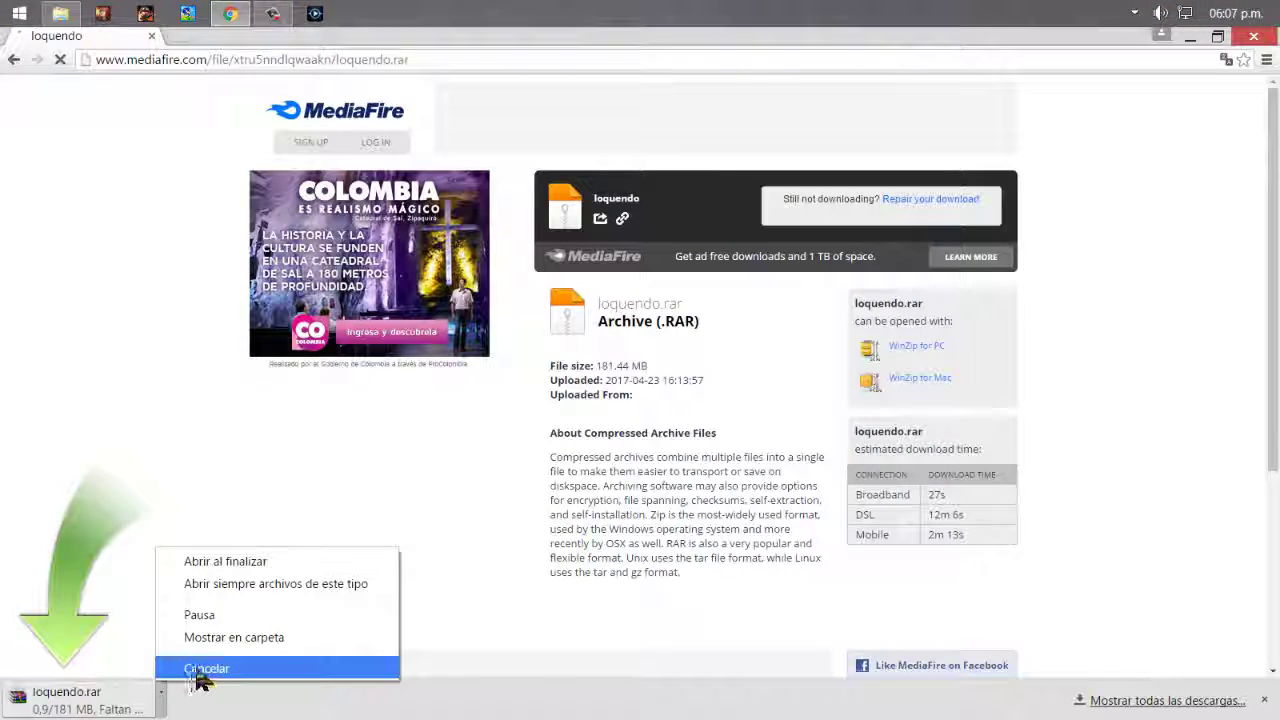
left_click(199, 668)
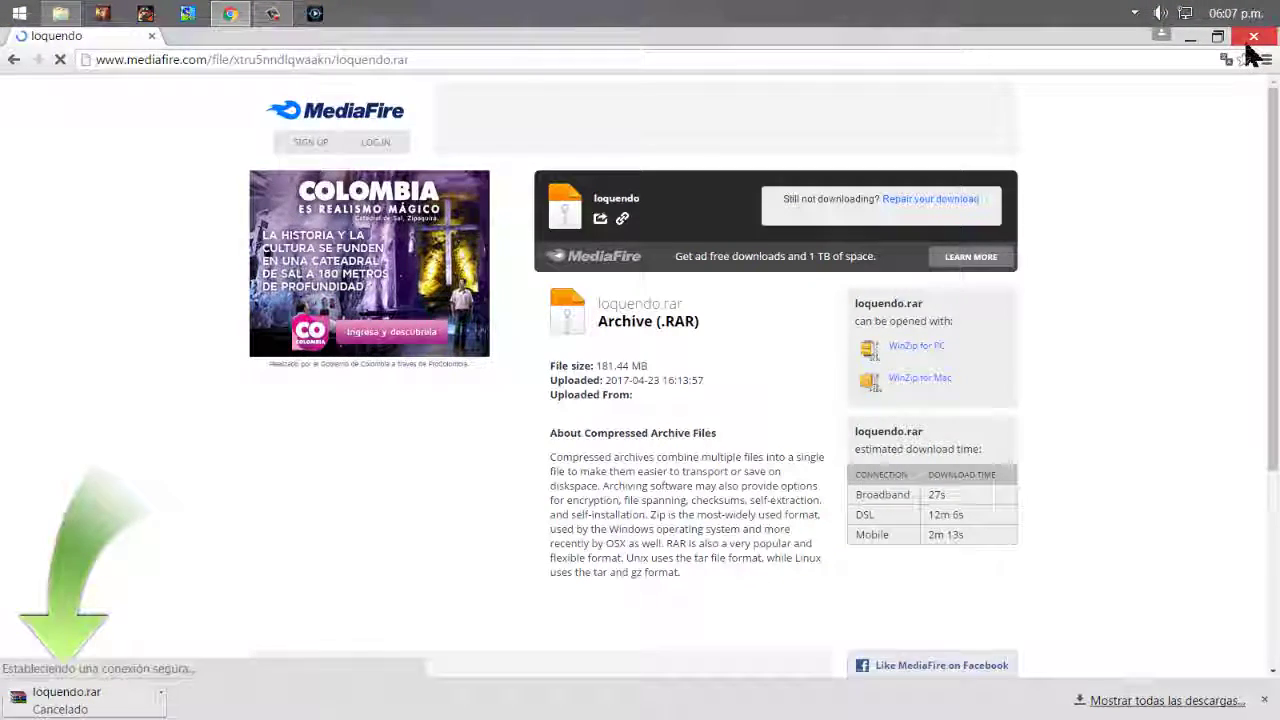
left_click(1253, 37)
Try to extract the loquendo archive in place, shifting its desktop shortcut out and back to its original spot
right_click(797, 205)
left_click(905, 247)
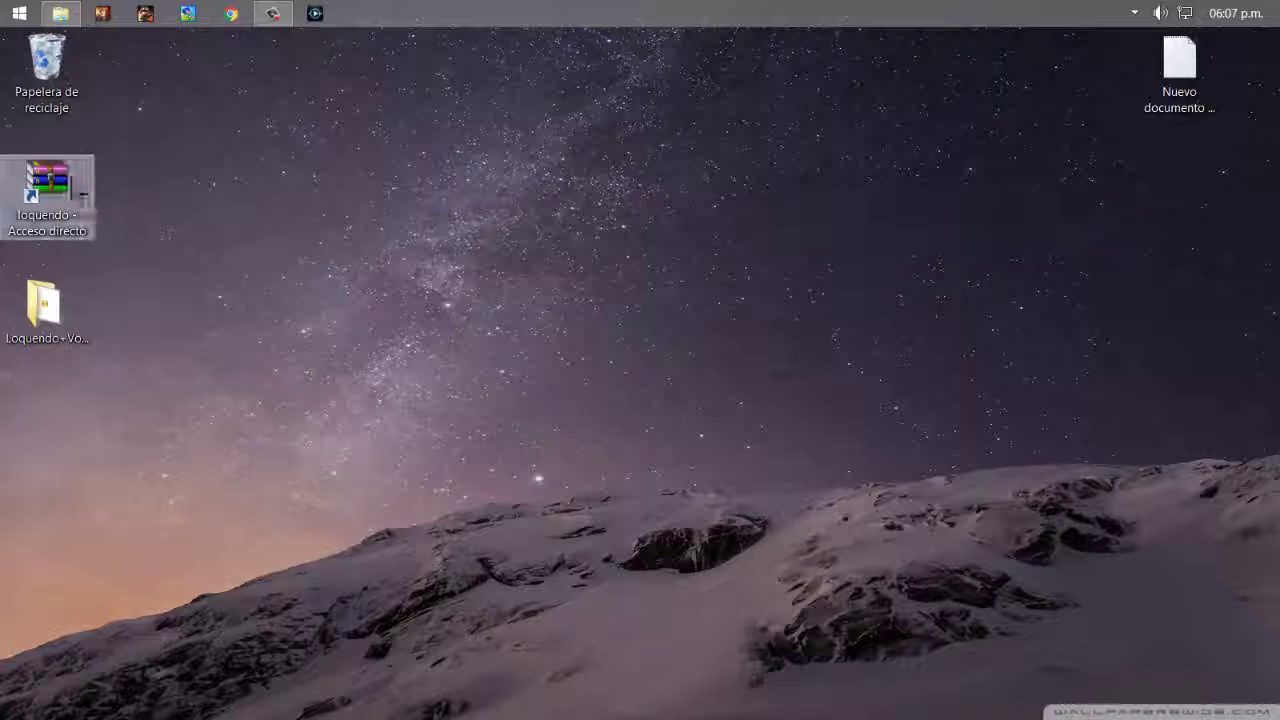
left_click_drag(90, 193, 585, 197)
right_click(517, 337)
left_click(580, 391)
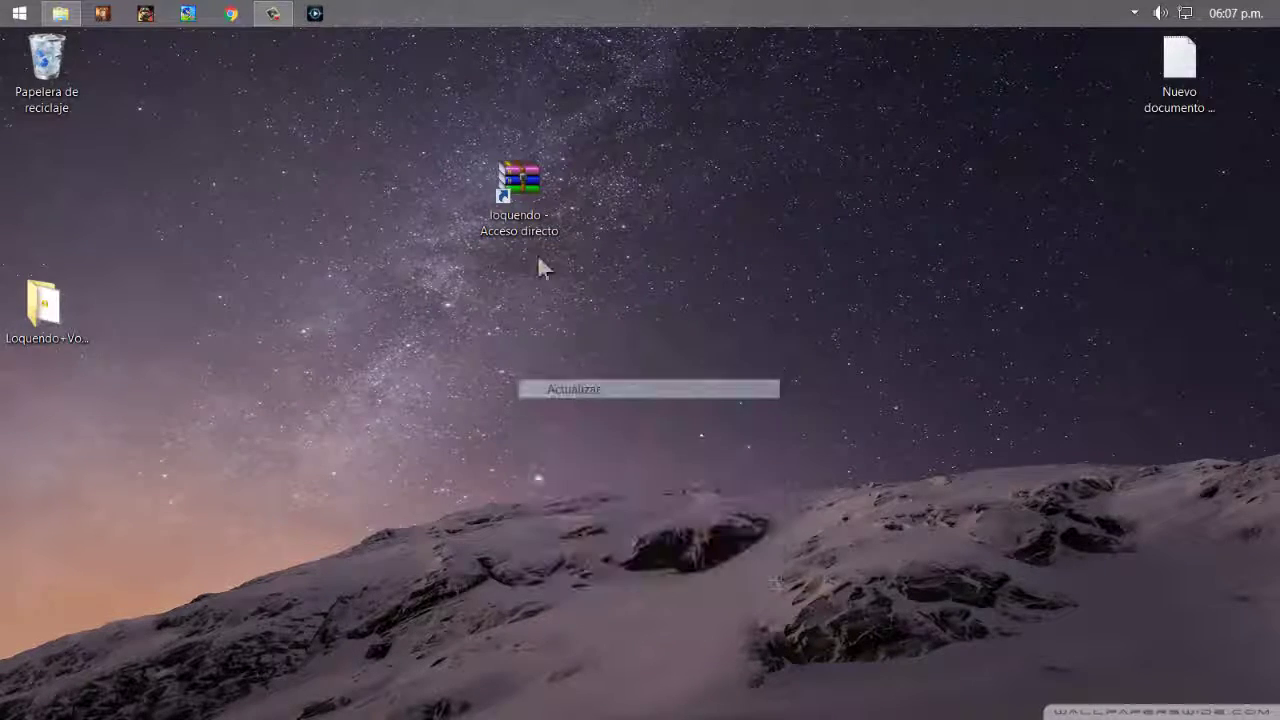
right_click(515, 198)
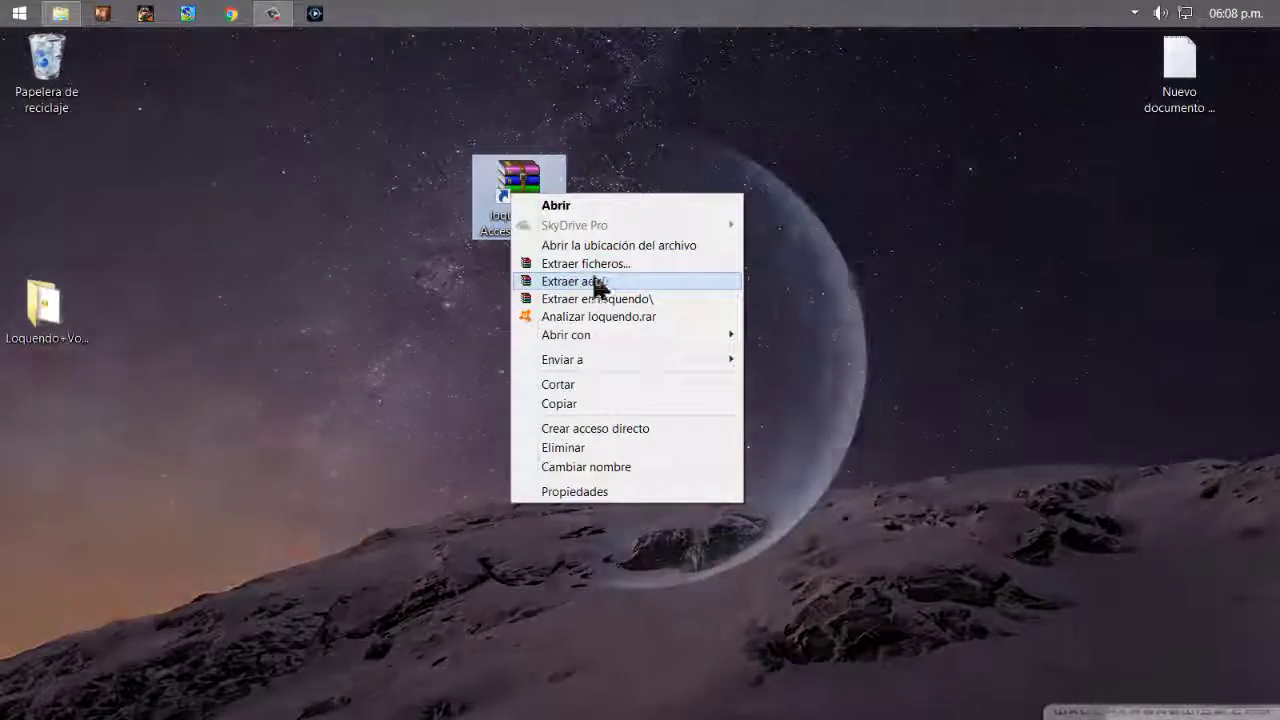
left_click(606, 289)
left_click_drag(519, 188, 60, 205)
Open the Loquendo+Voces folder from the desktop, launch Loquendo7, and close the folder window
left_click_drag(44, 305, 430, 205)
double_click(425, 195)
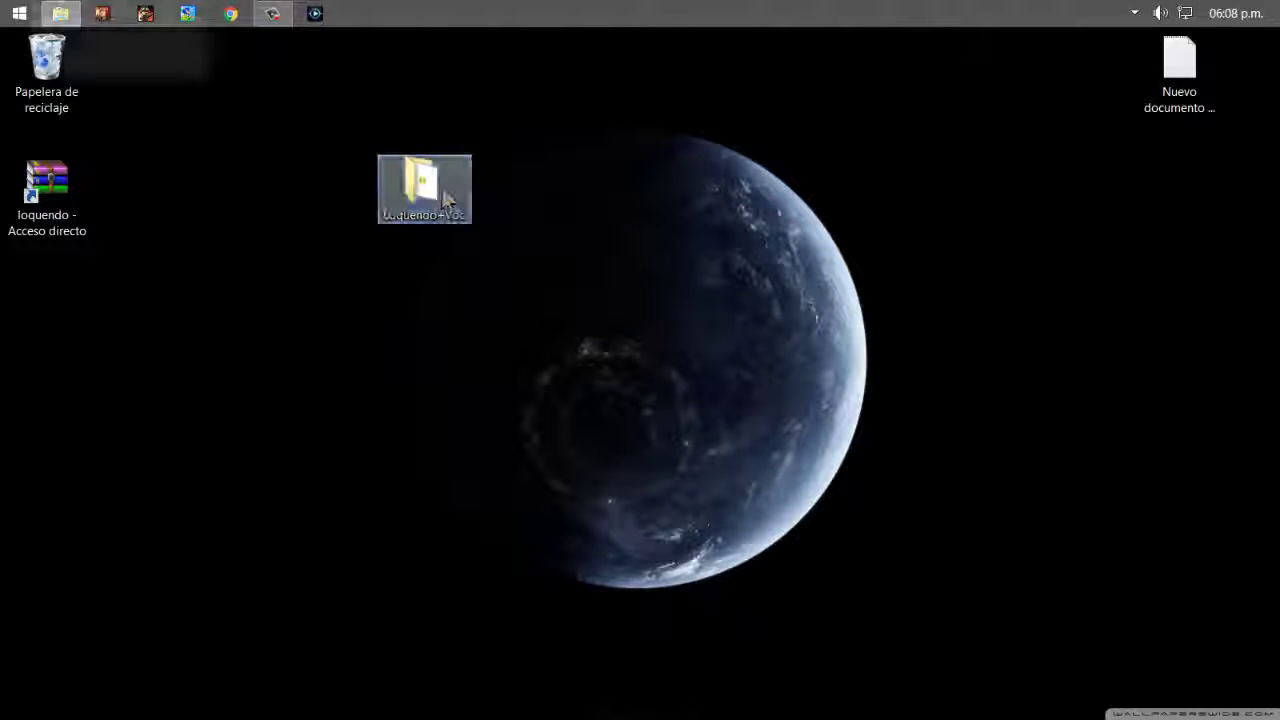
left_click(350, 184)
left_click(786, 39)
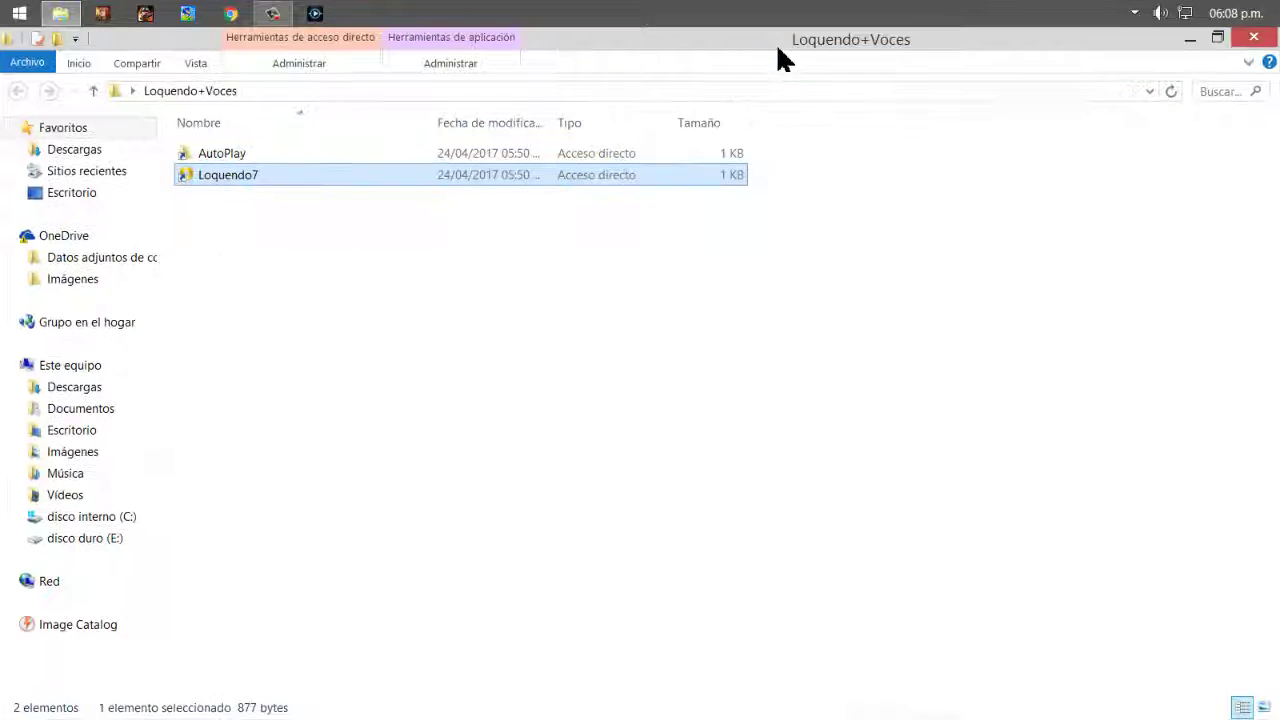
double_click(262, 182)
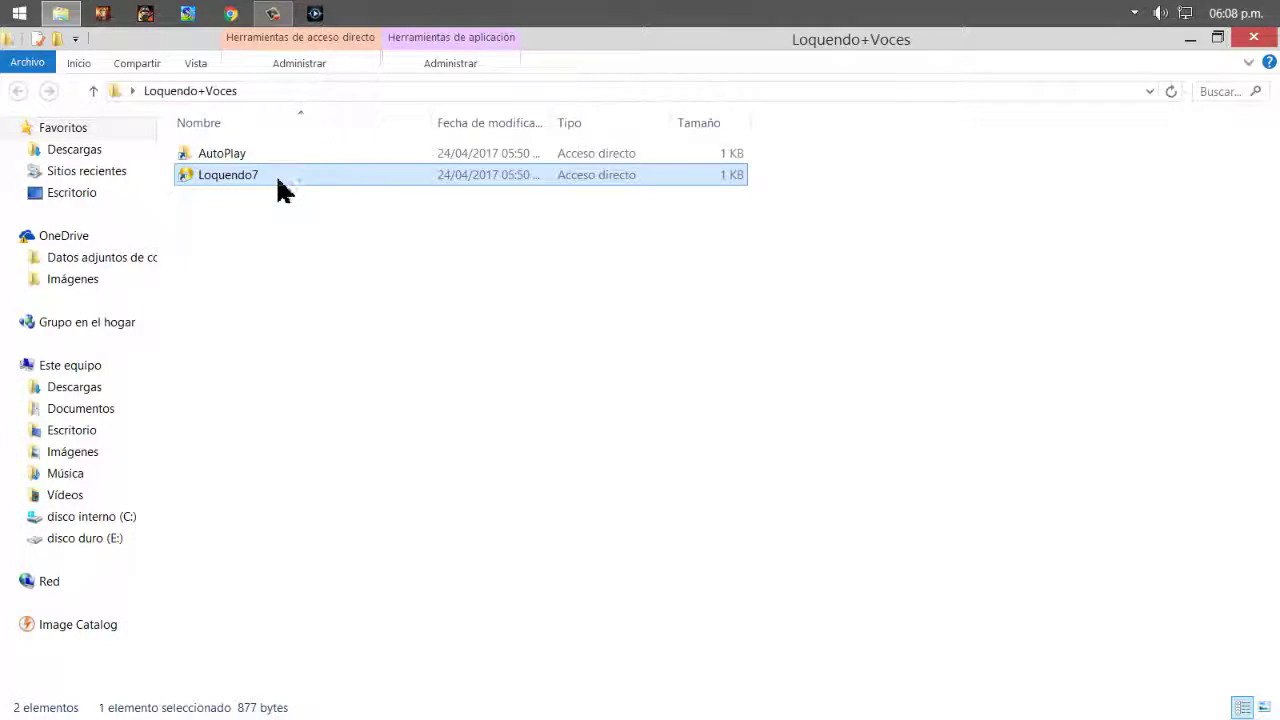
left_click(1253, 37)
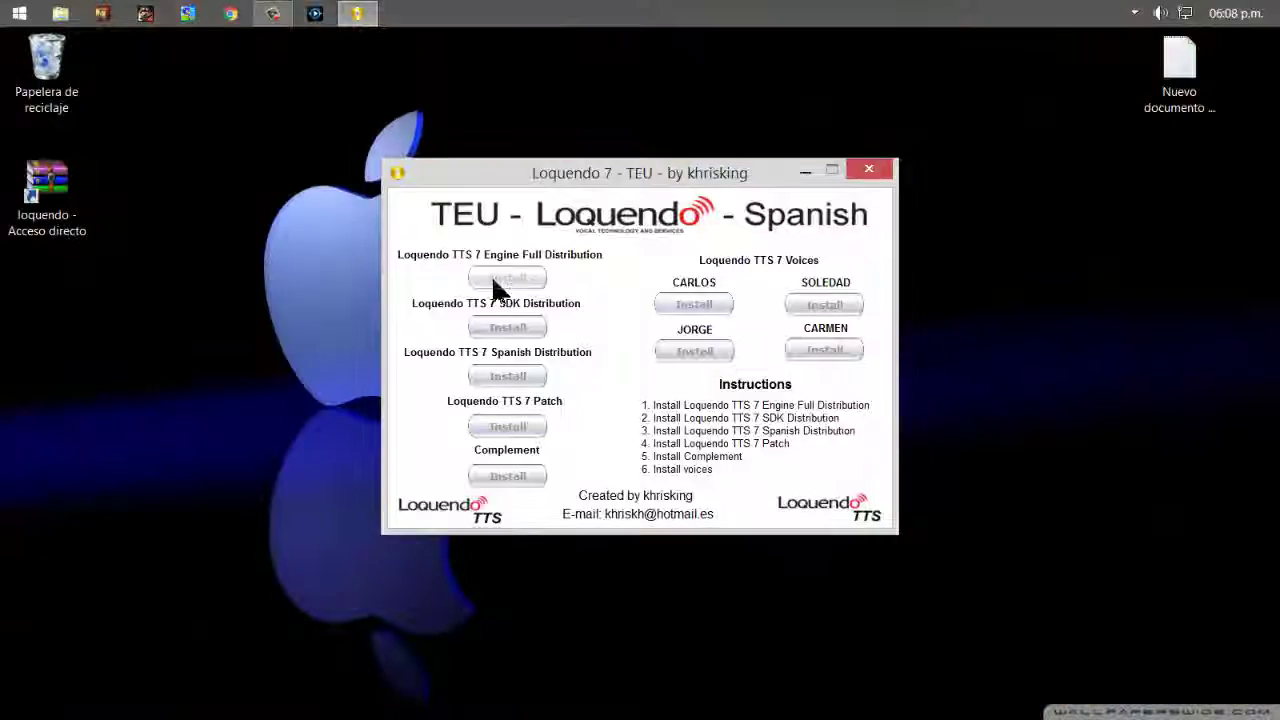
Start the Loquendo TTS 7 Engine Full Distribution setup, dismiss the compatibility notice, and accept its license agreement
left_click(493, 280)
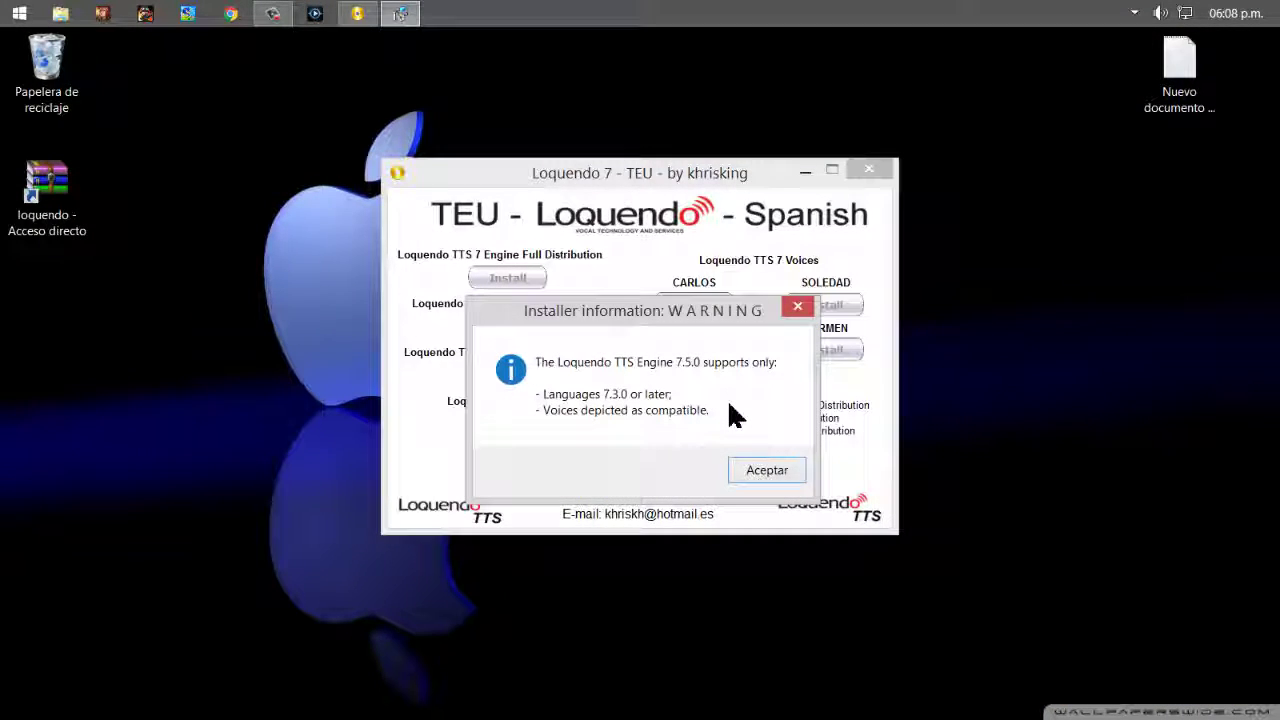
key("Return")
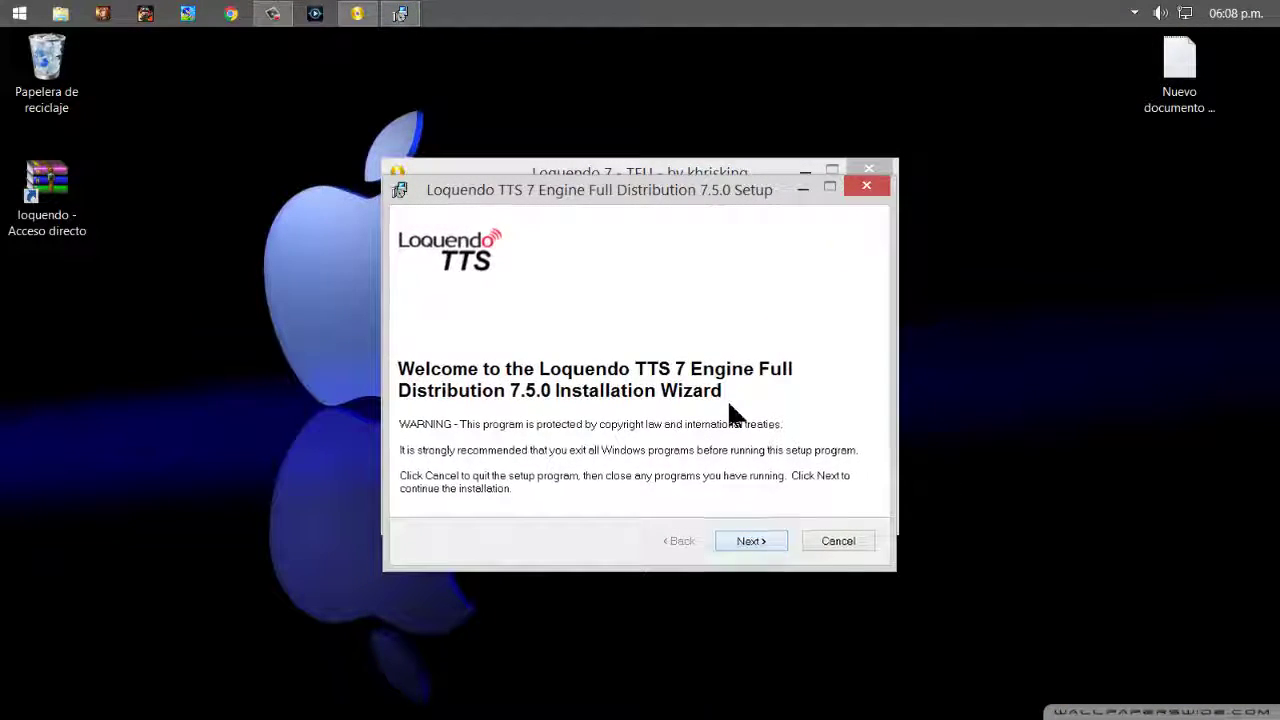
key("Return")
key("Up")
key("Return")
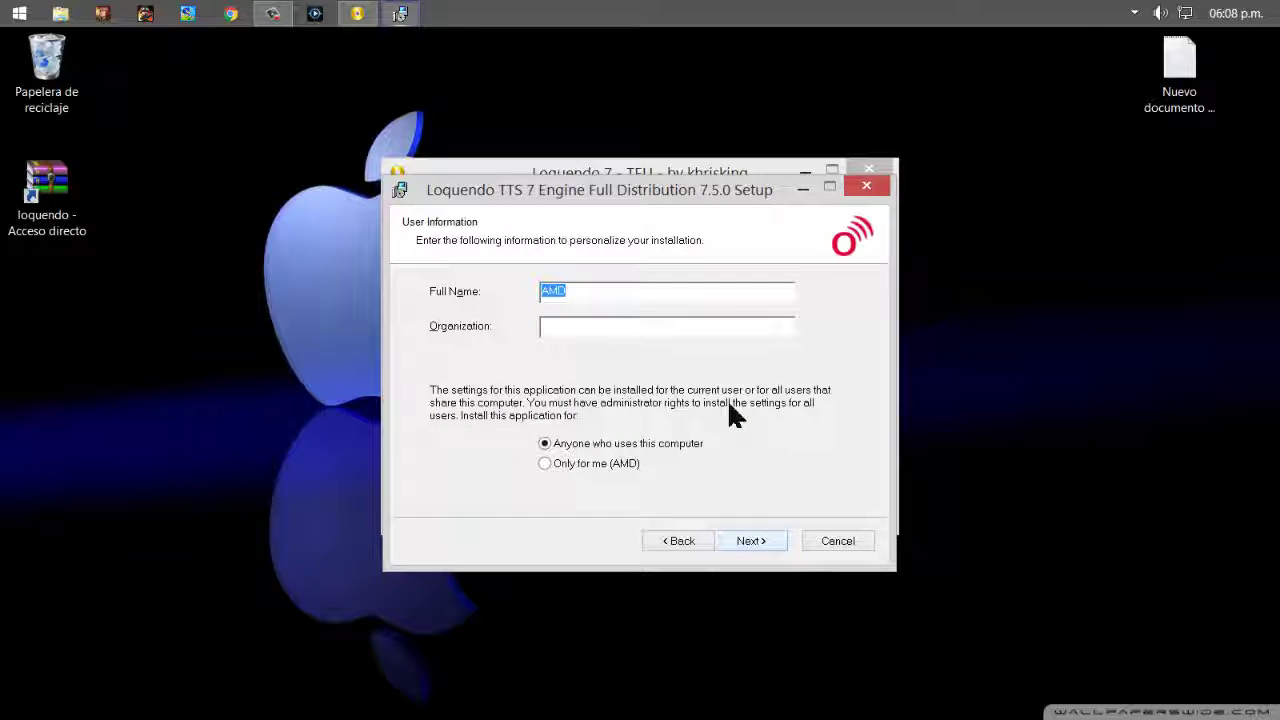
Enter "x" as the organization, keep the default destination folder, and install the Engine Full Distribution
key("Tab")
type("as")
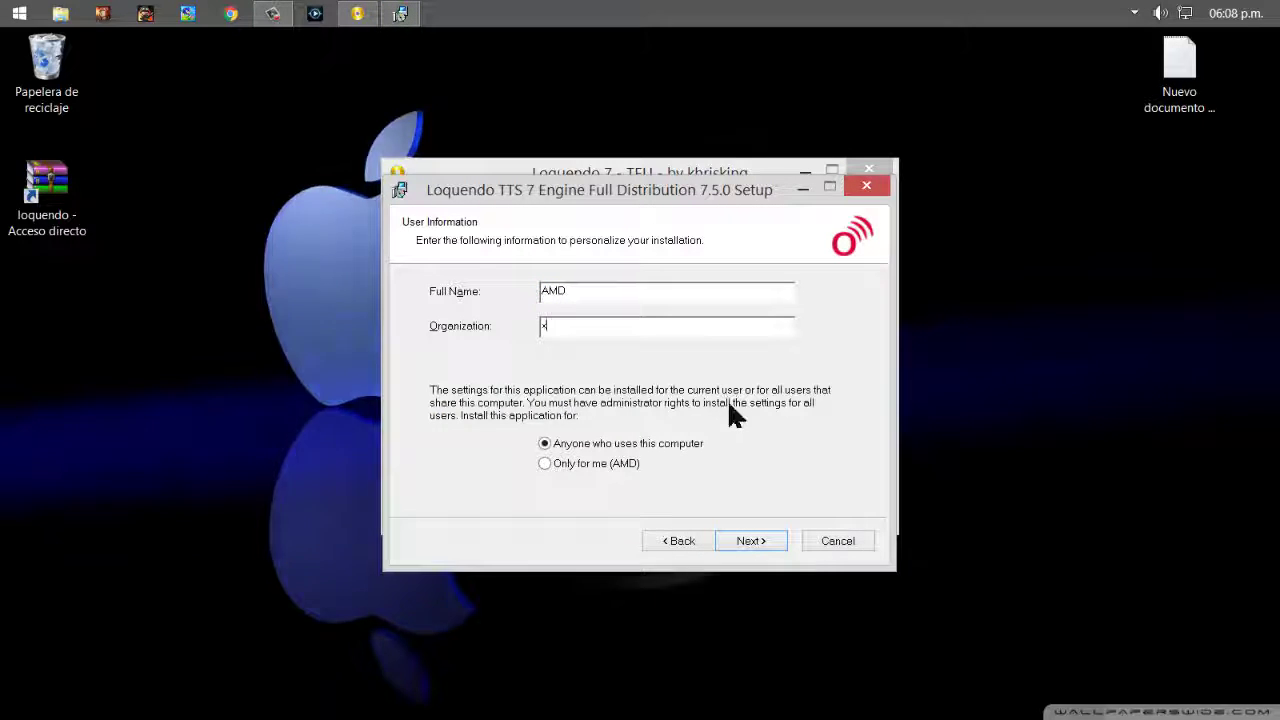
key("Return")
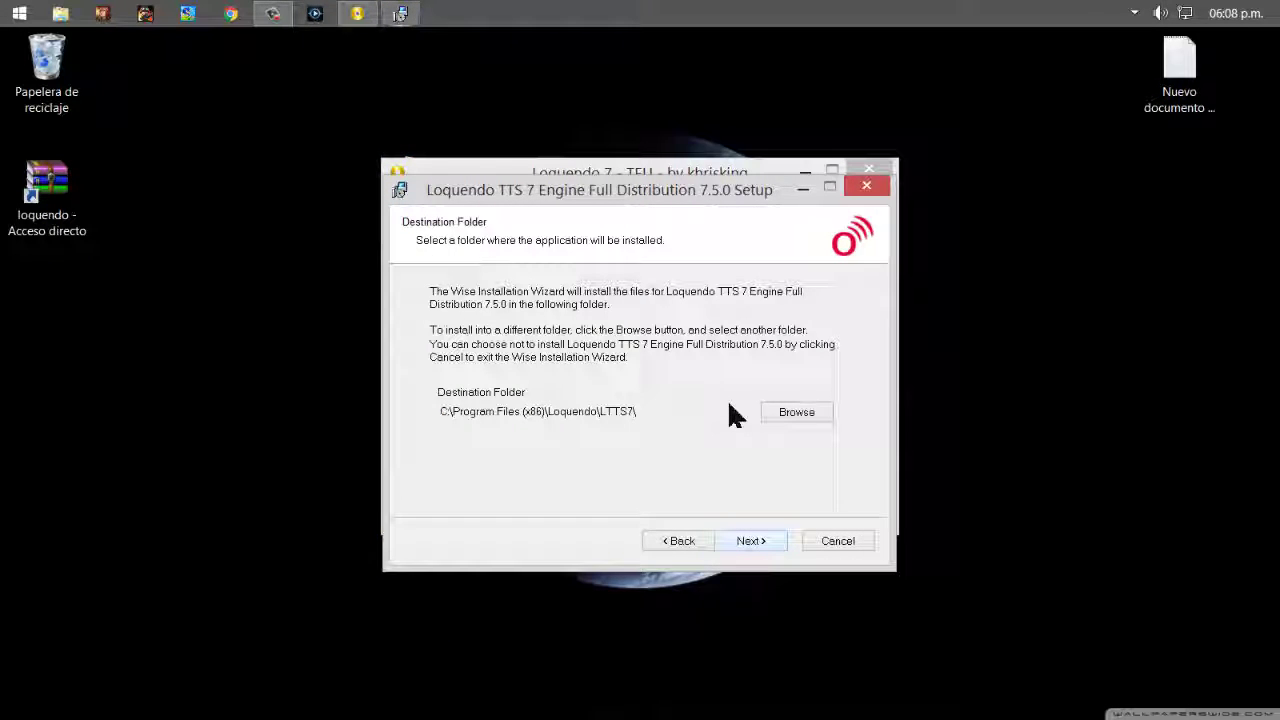
key("Return")
key("Return")
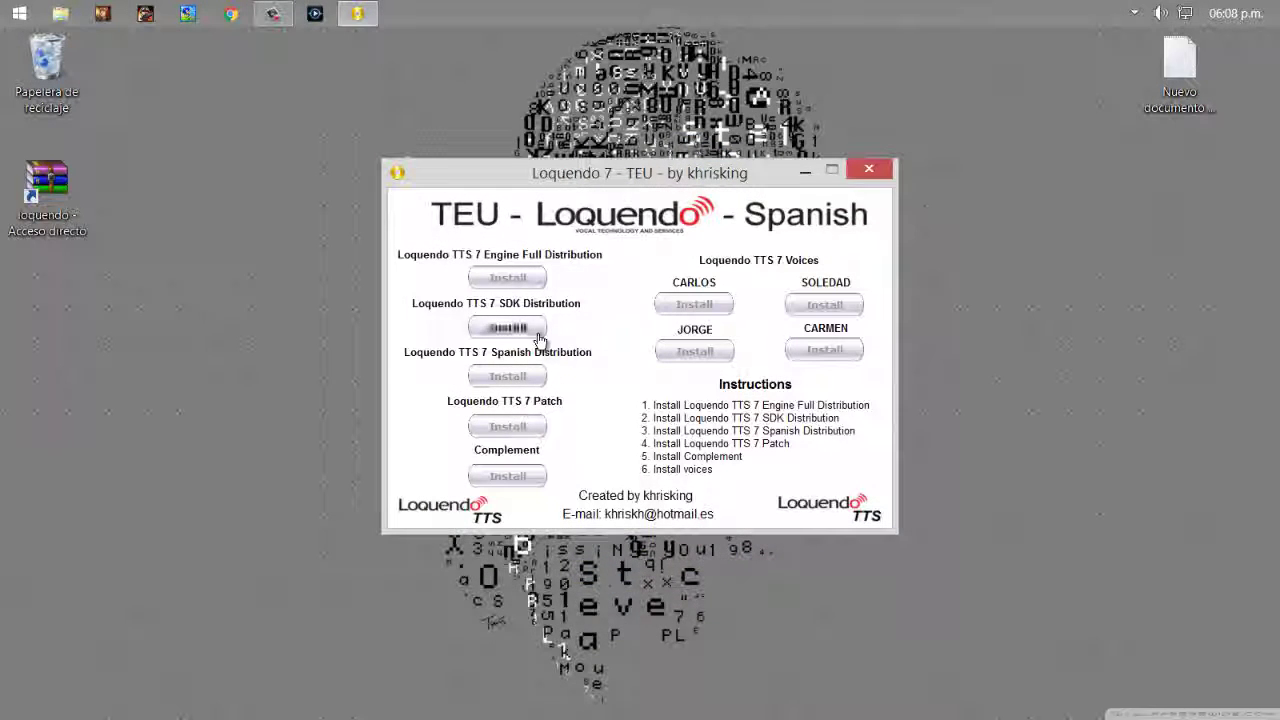
Start the Loquendo TTS 7 SDK Distribution setup and accept its license agreement
left_click(540, 329)
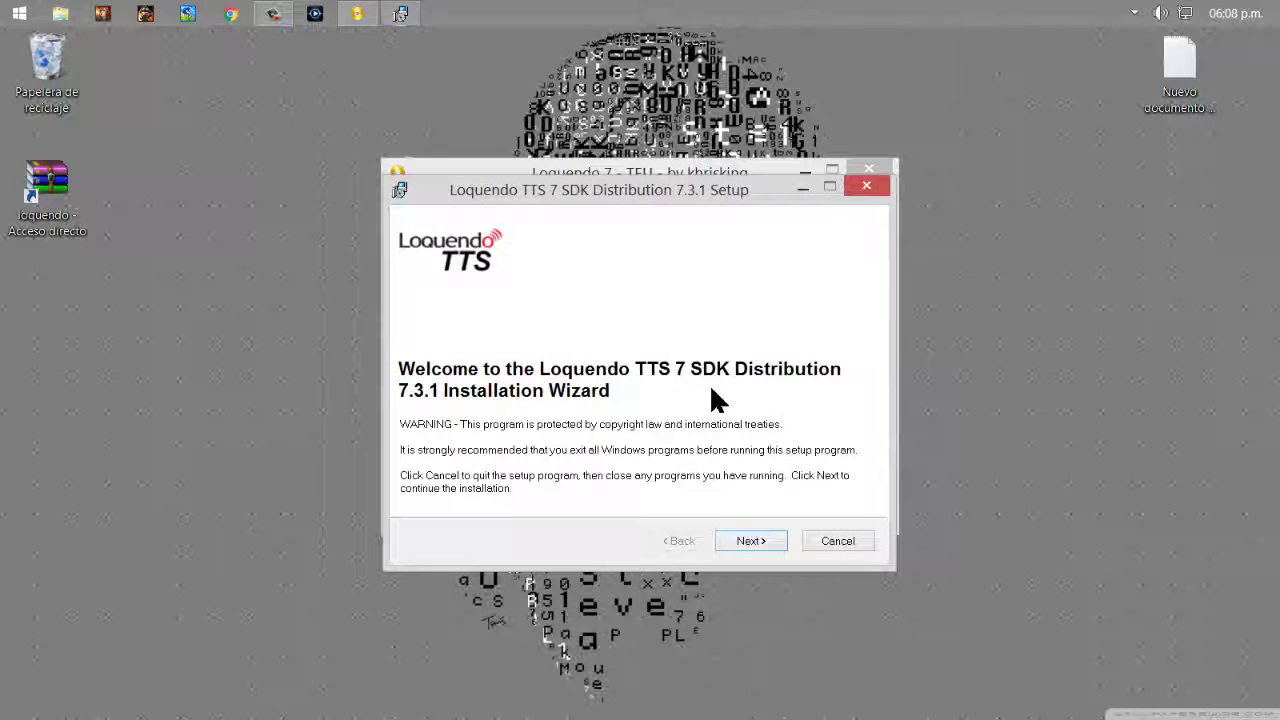
key("Return")
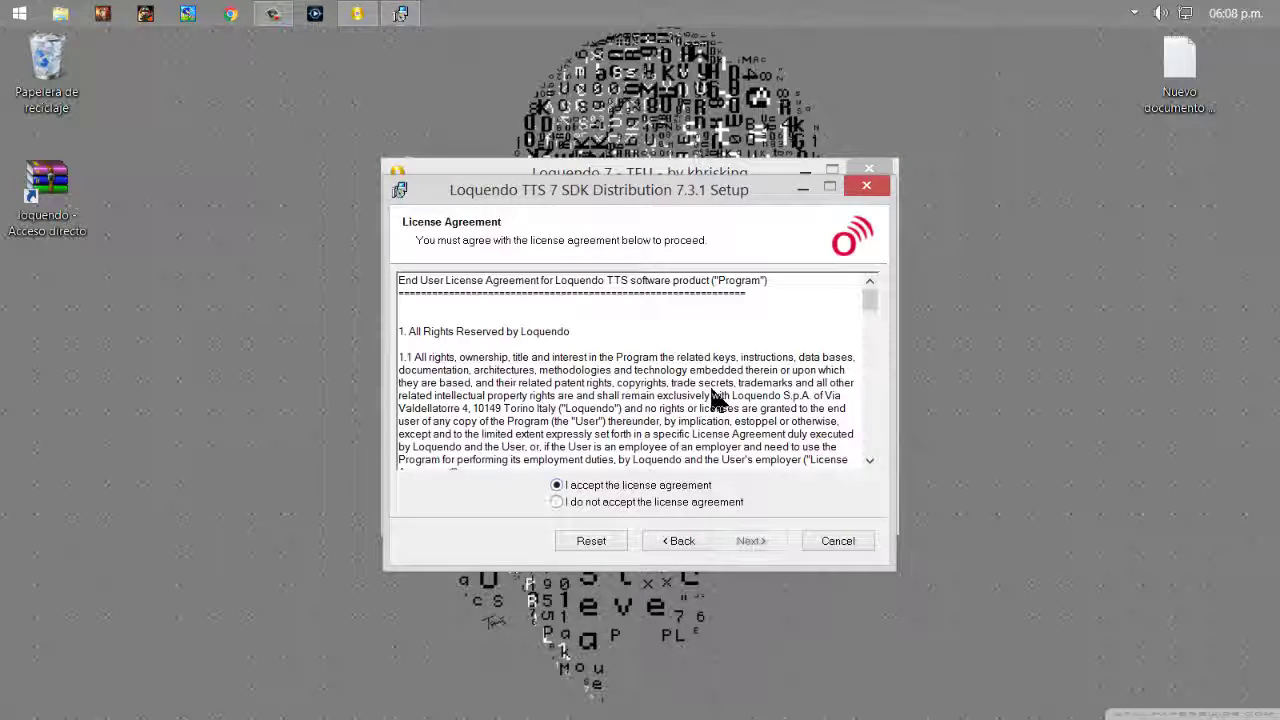
key("Return")
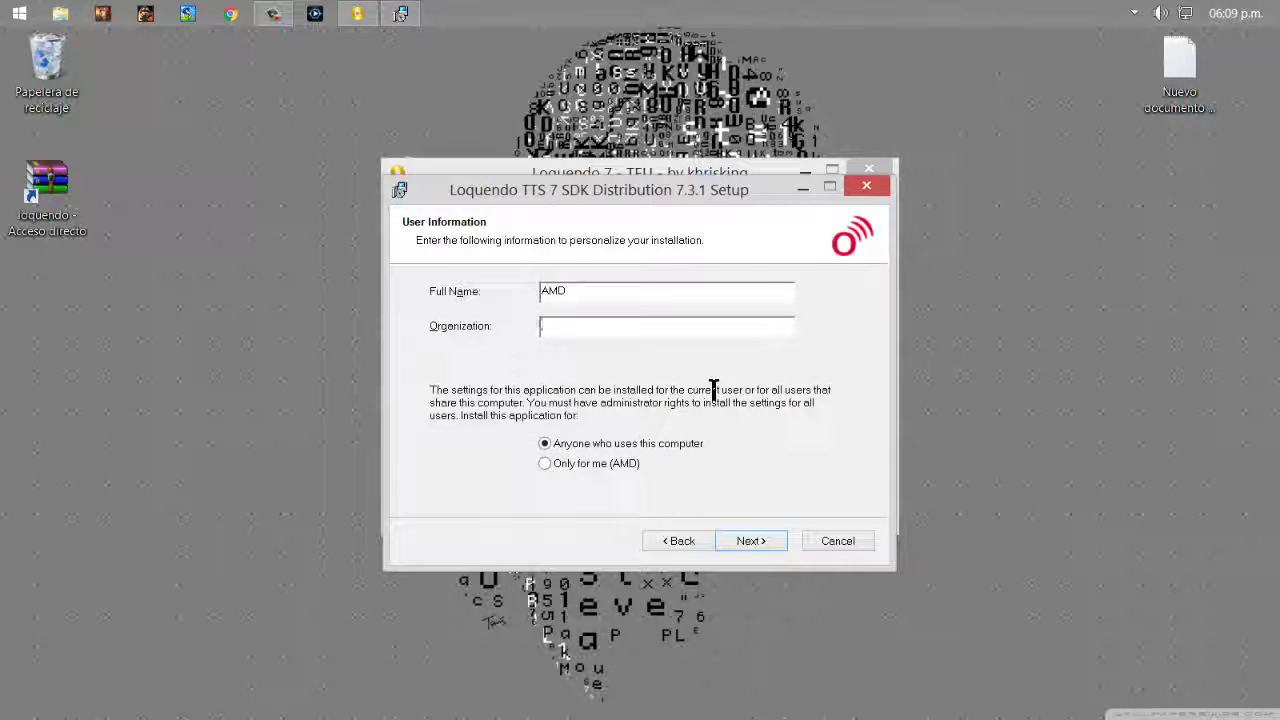
Fill in the organization, keep the default destination folder, and complete the SDK Distribution installation
type("AMD")
key("Return")
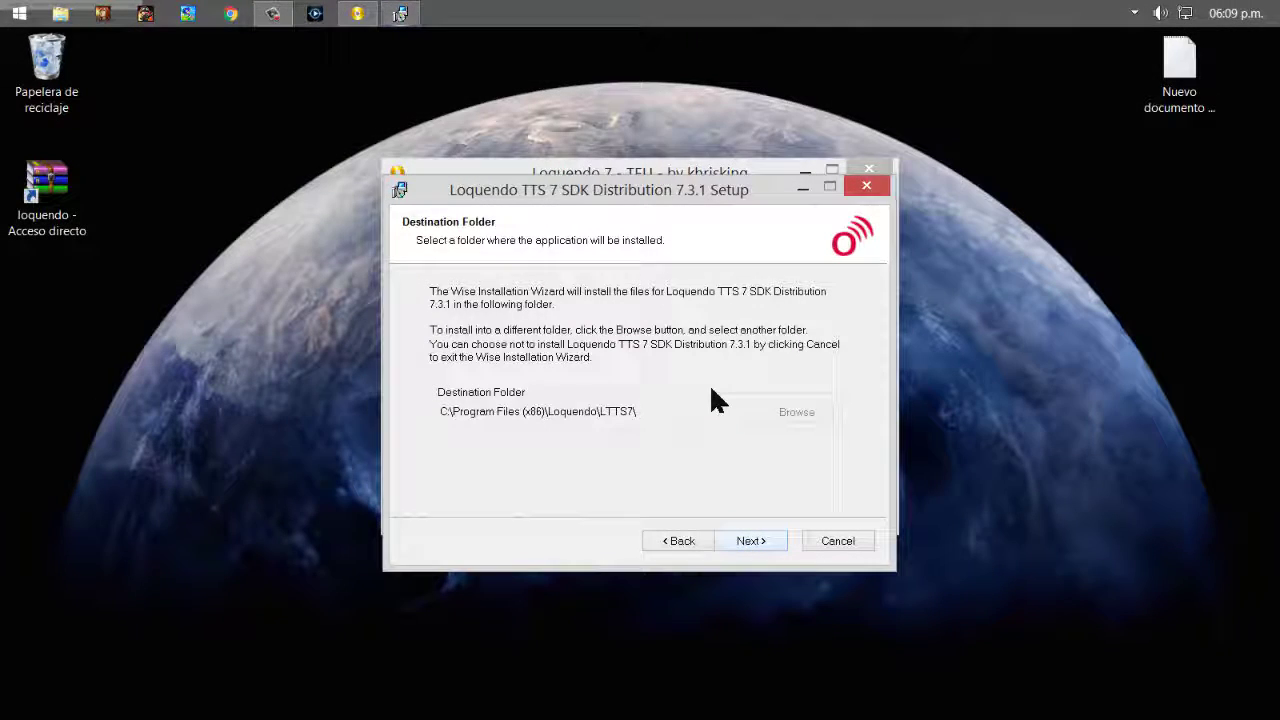
key("Return")
key("Return")
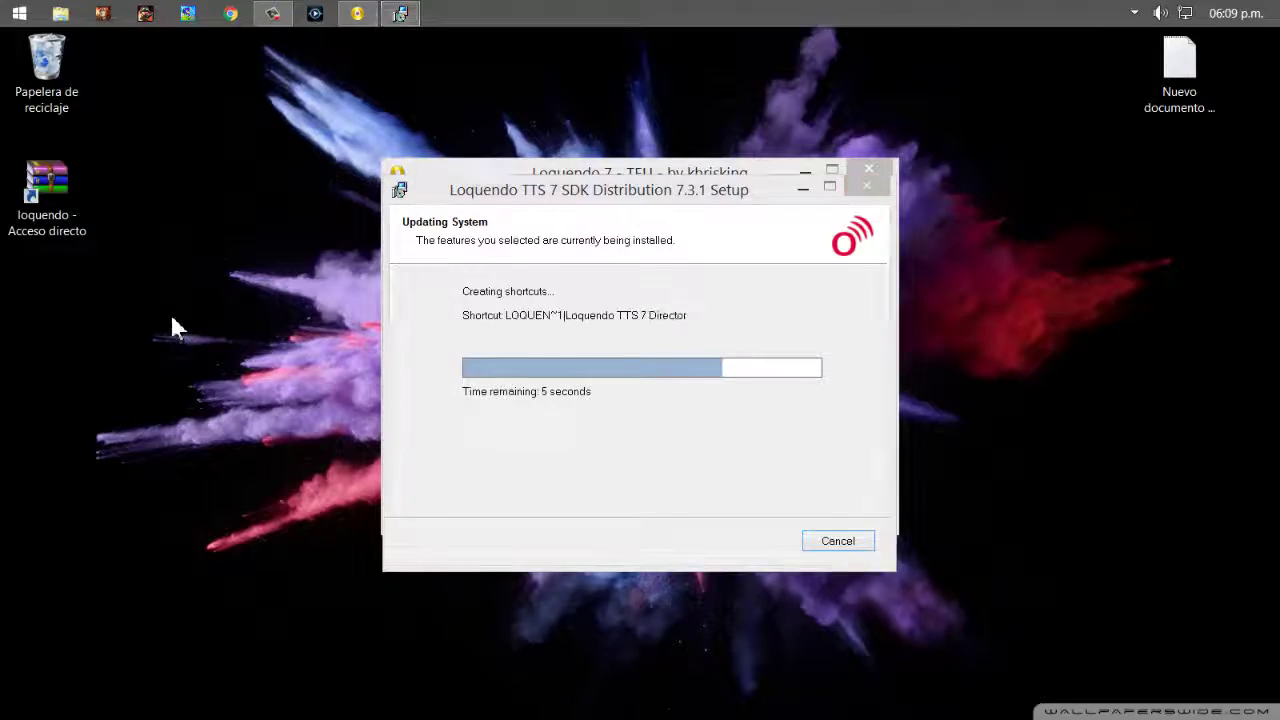
right_click(148, 286)
left_click(188, 336)
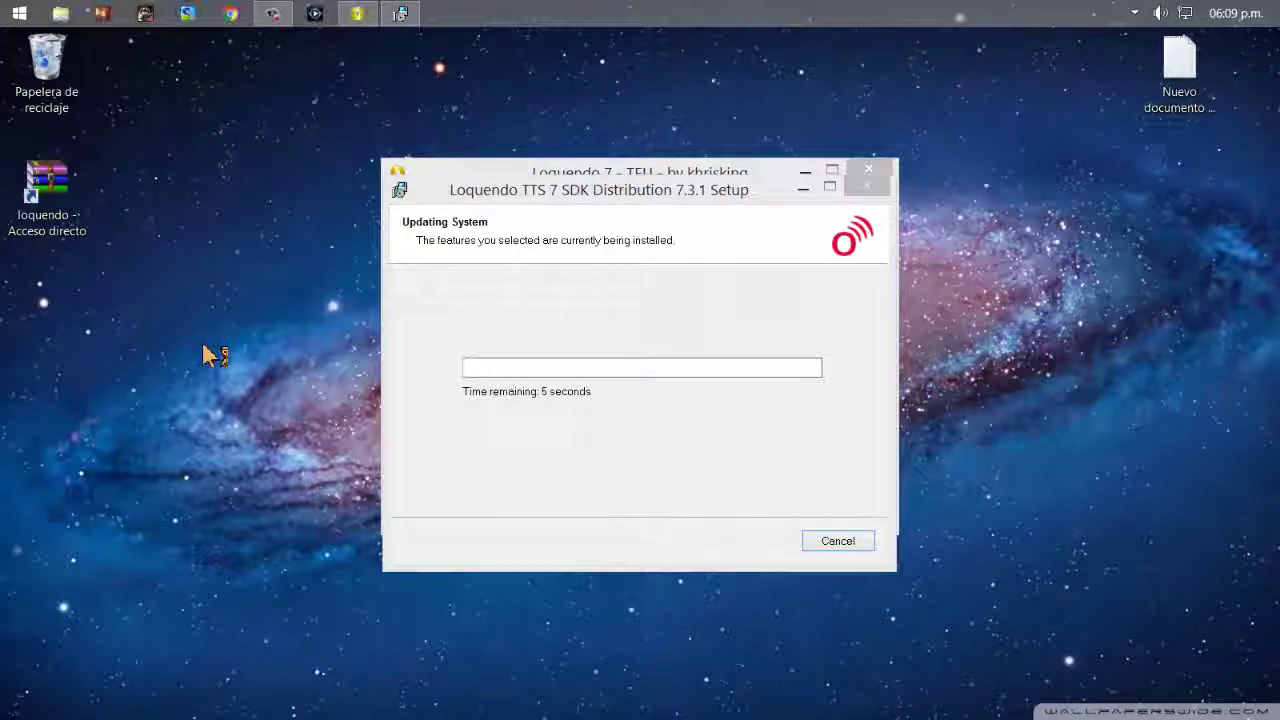
left_click(749, 537)
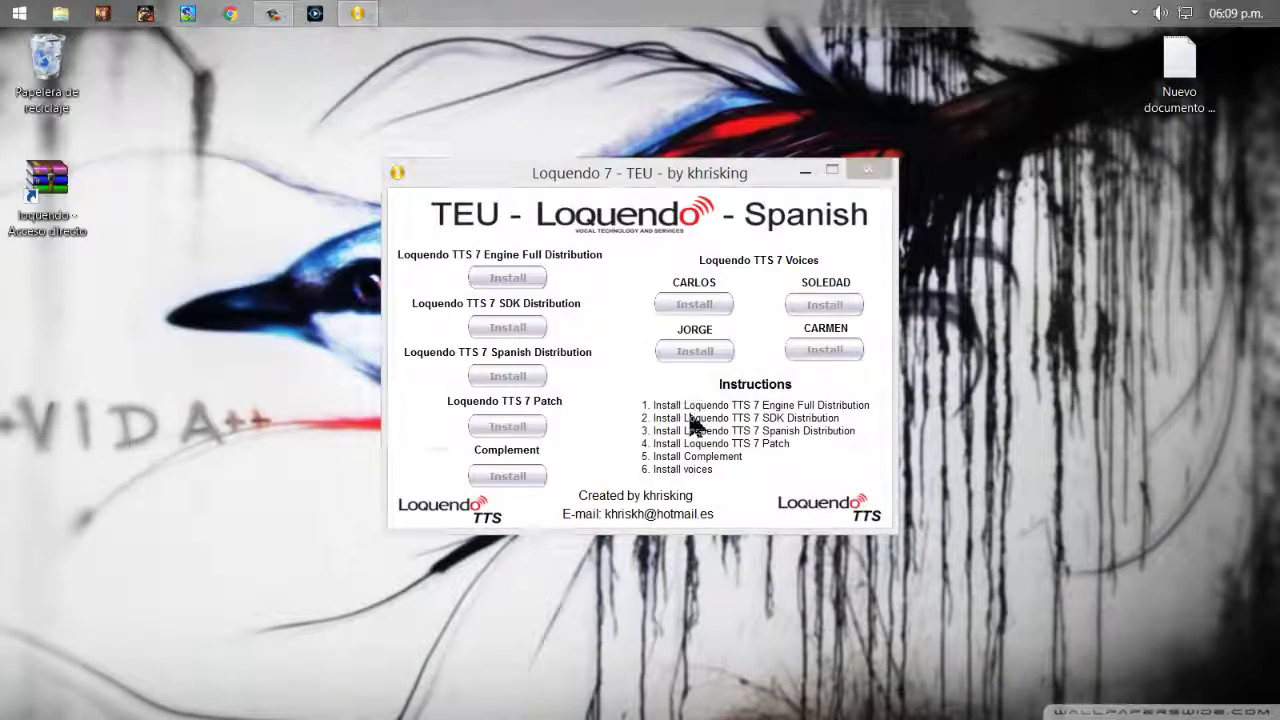
Install the Loquendo TTS 7 Spanish Distribution, accepting its license and entering "xd" as the organization
key("Return")
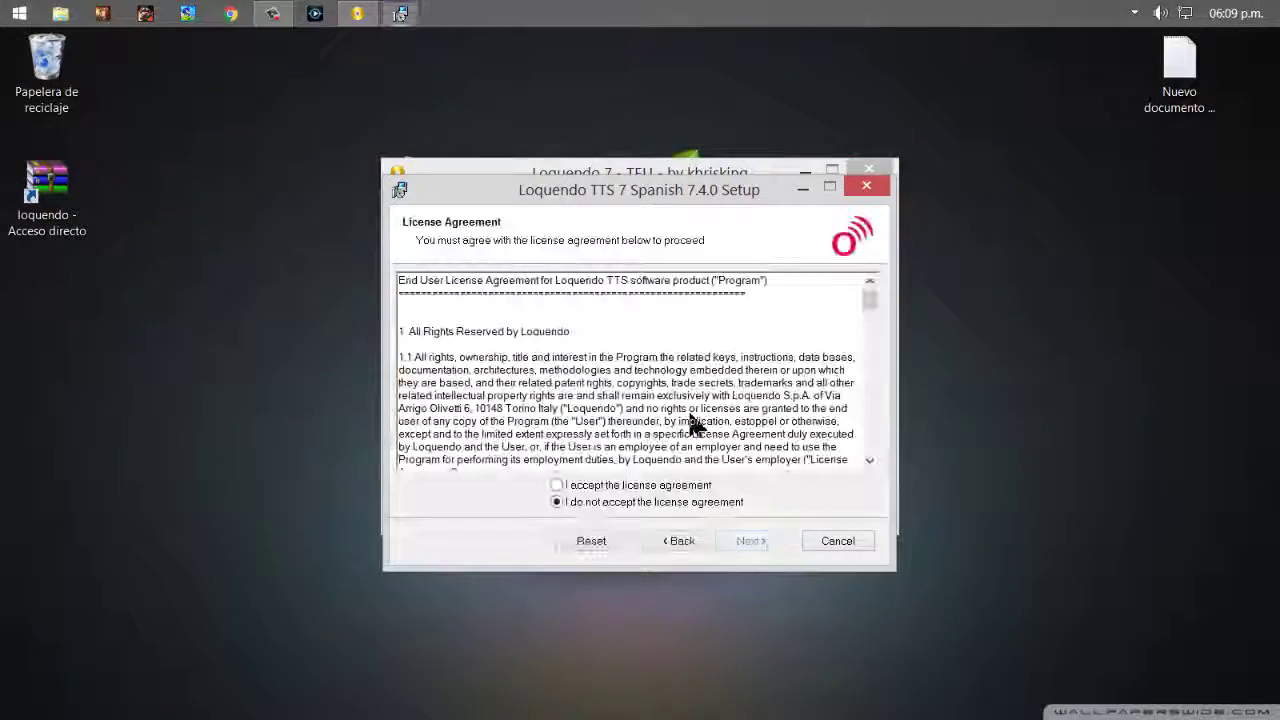
key("Return")
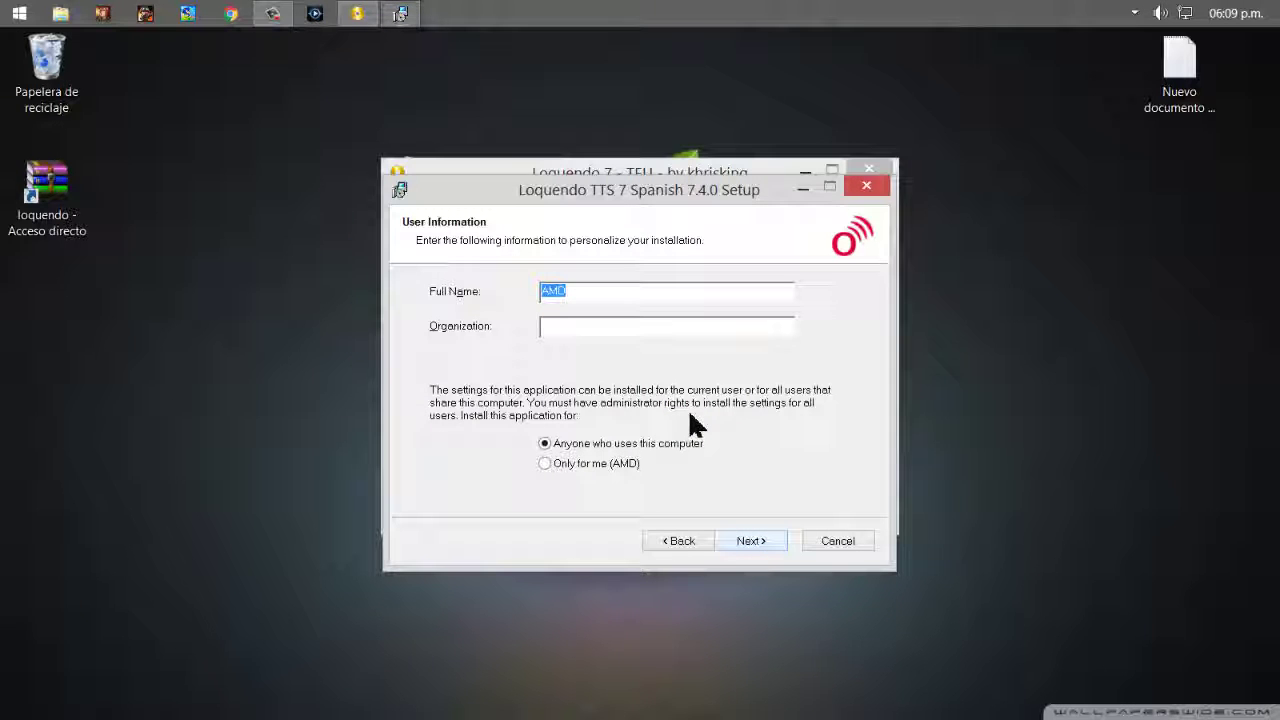
type("x")
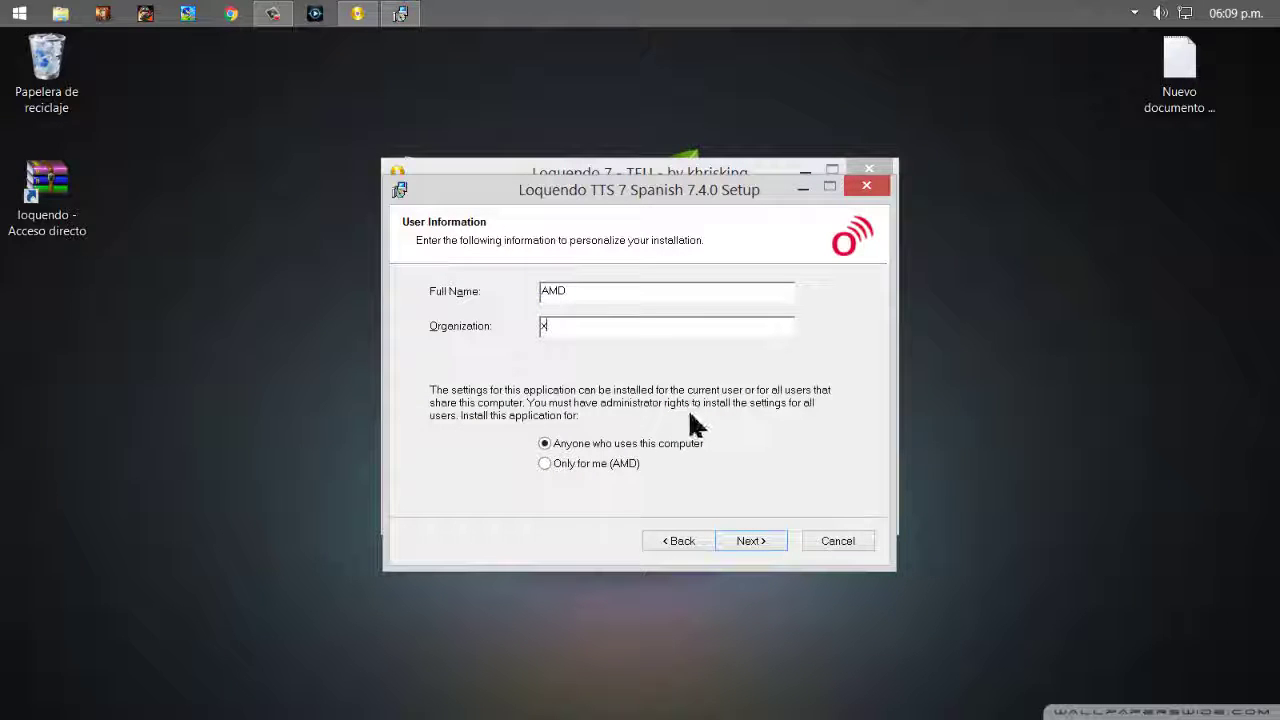
type("d")
key("Return")
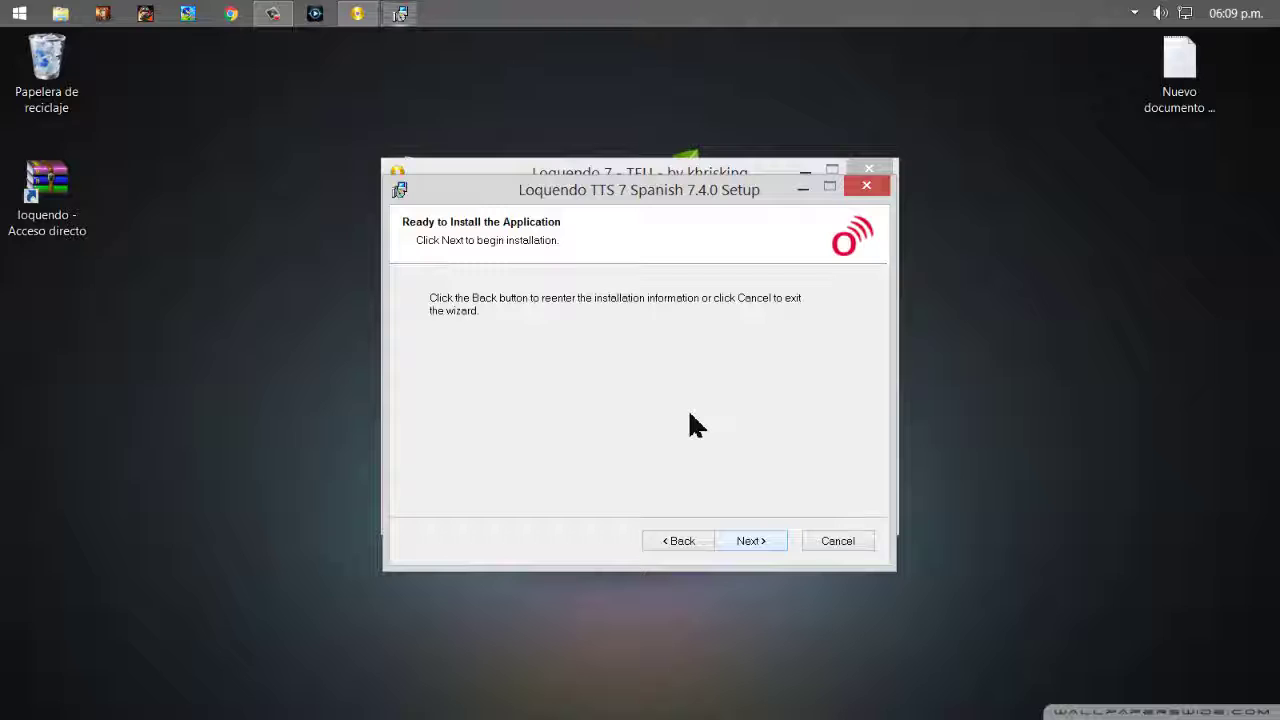
key("Return")
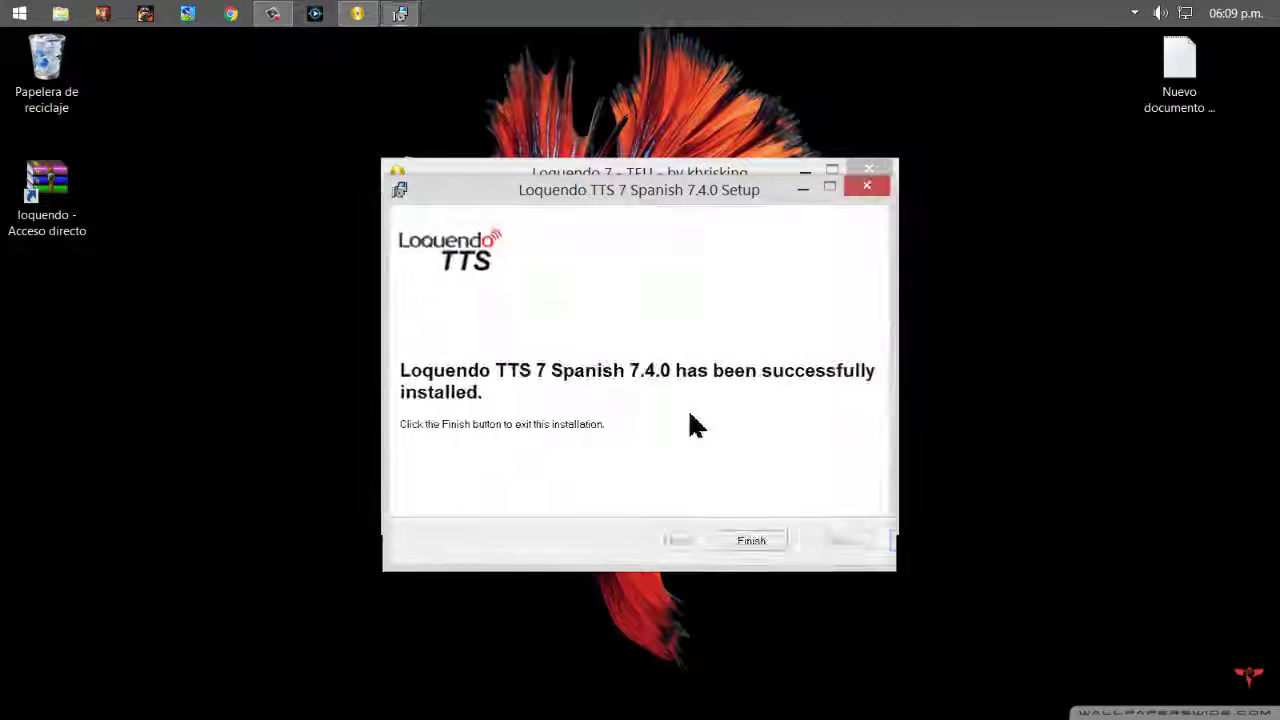
Exit the finished Spanish Distribution setup and run the Loquendo TTS 7 Patch, activating it for the preselected MAC address
left_click(751, 540)
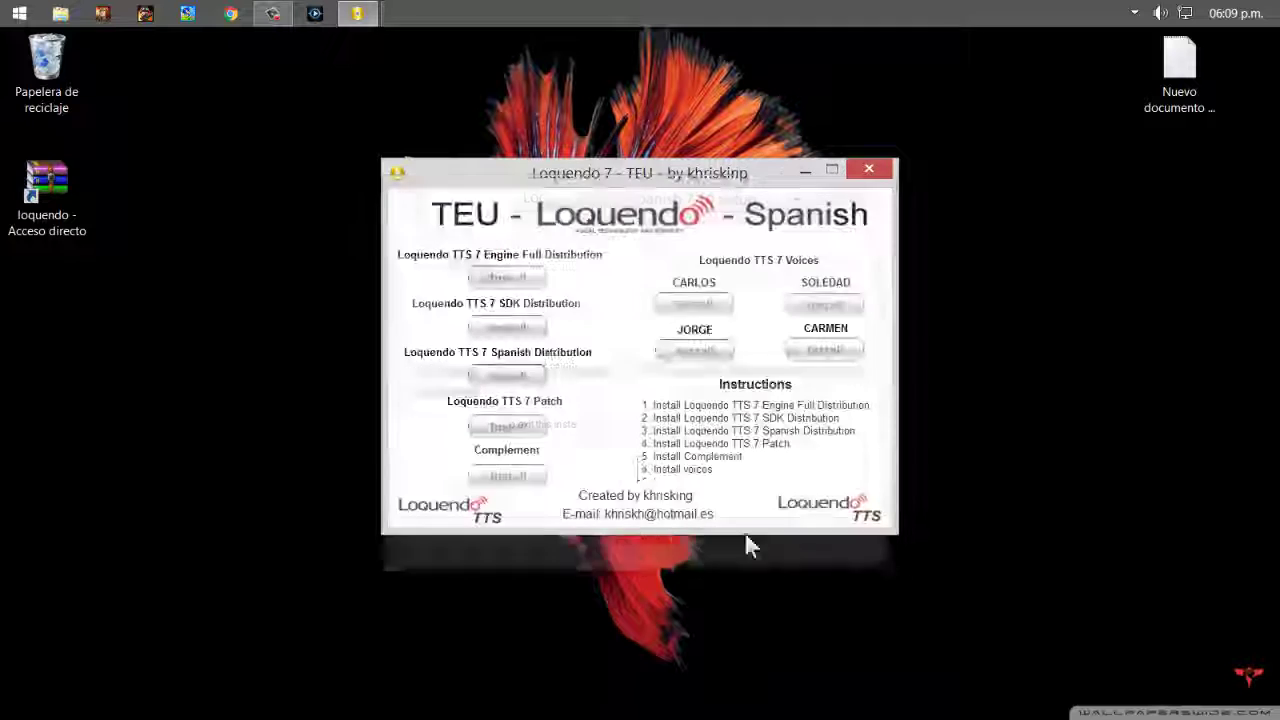
left_click(533, 428)
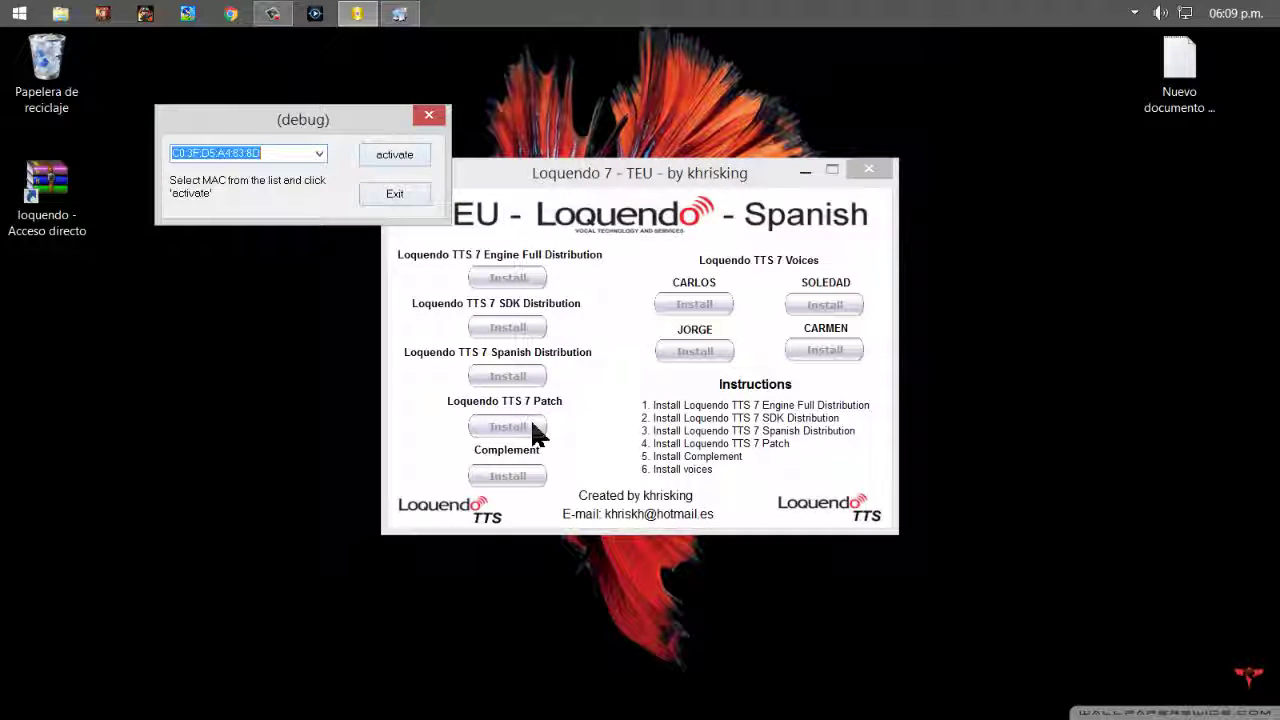
key("Return")
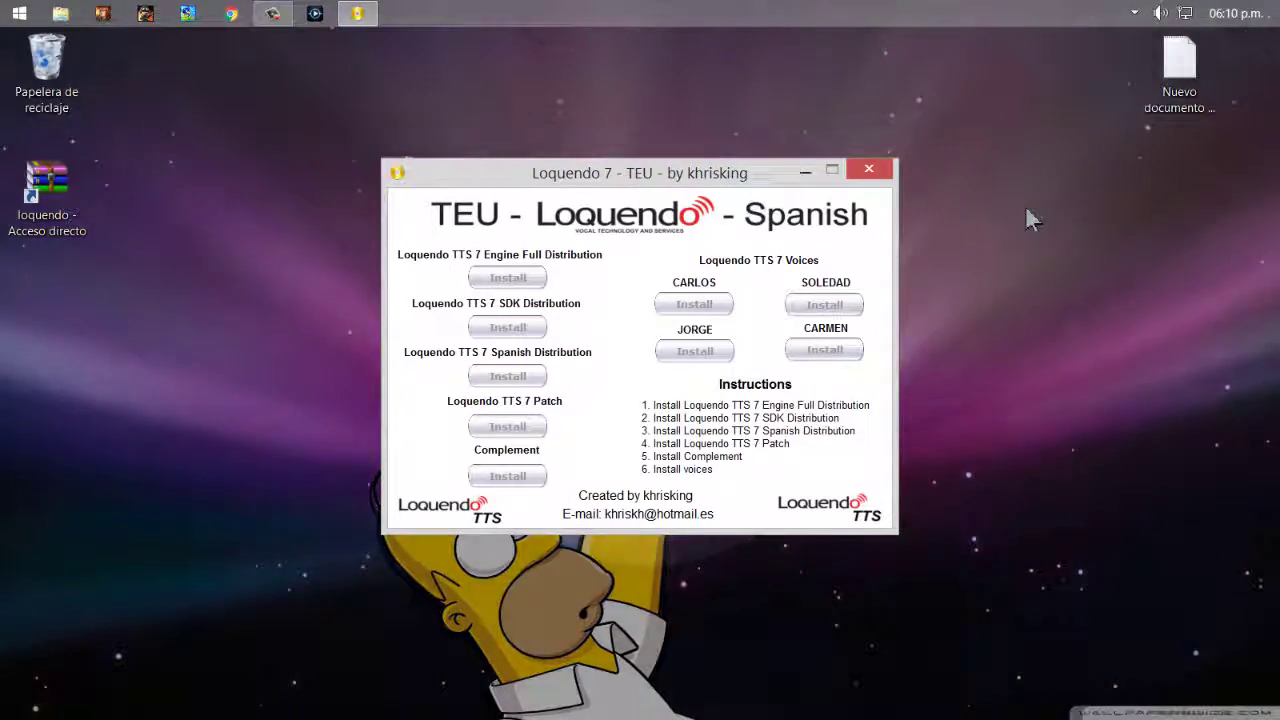
right_click(1029, 206)
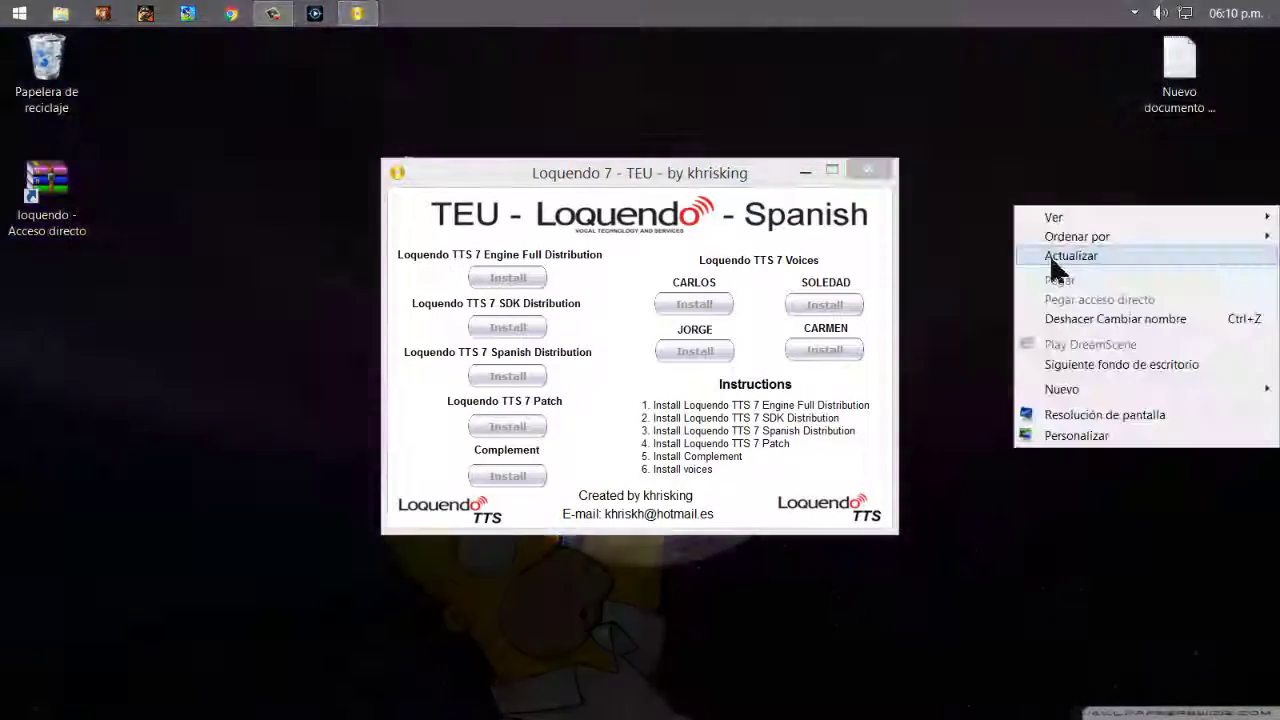
left_click(1058, 257)
right_click(1033, 212)
left_click(1066, 263)
right_click(297, 209)
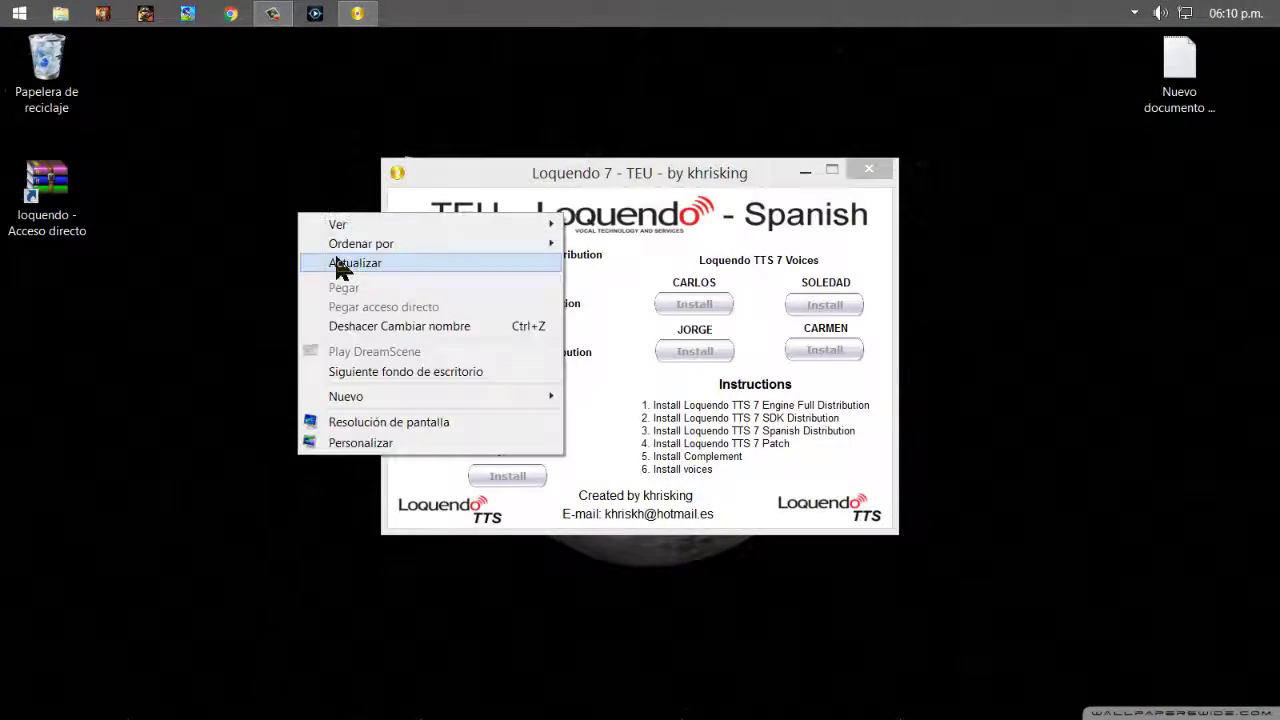
left_click(333, 262)
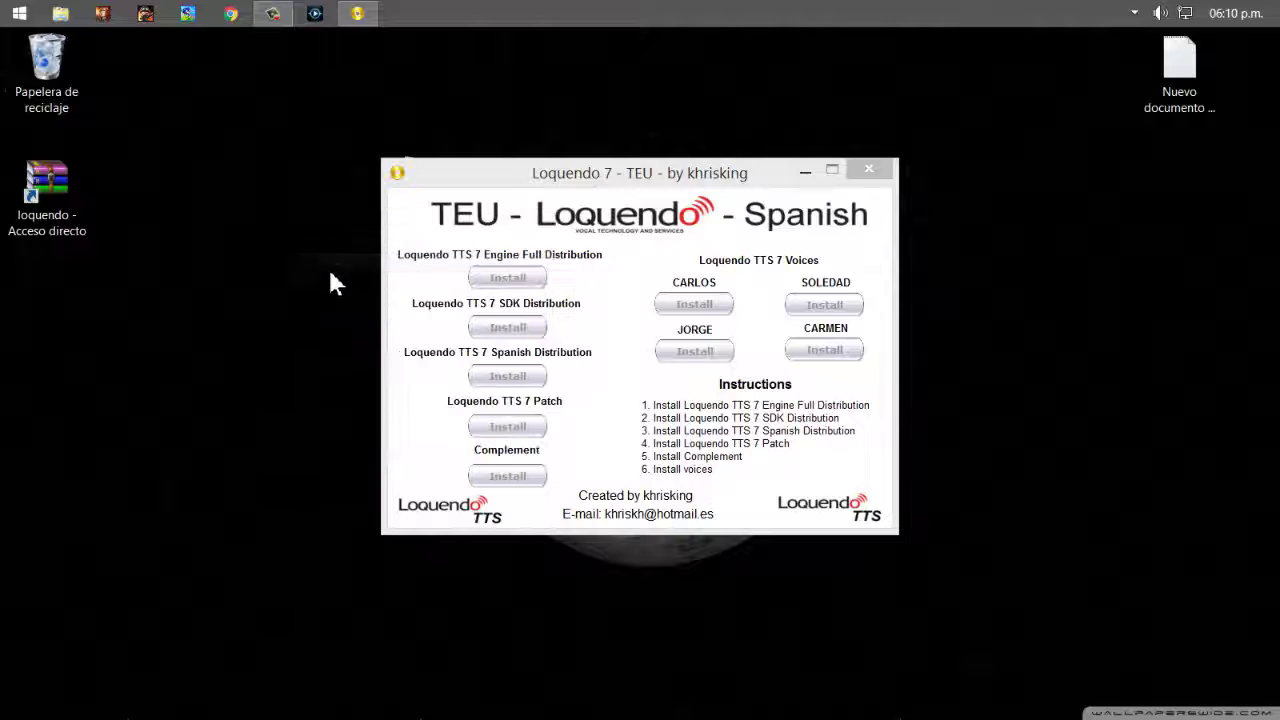
Install the Loquendo TTS 7 Carlos voice, accepting its license, entering "xd" as the organization and keeping the default destination folder
left_click(709, 306)
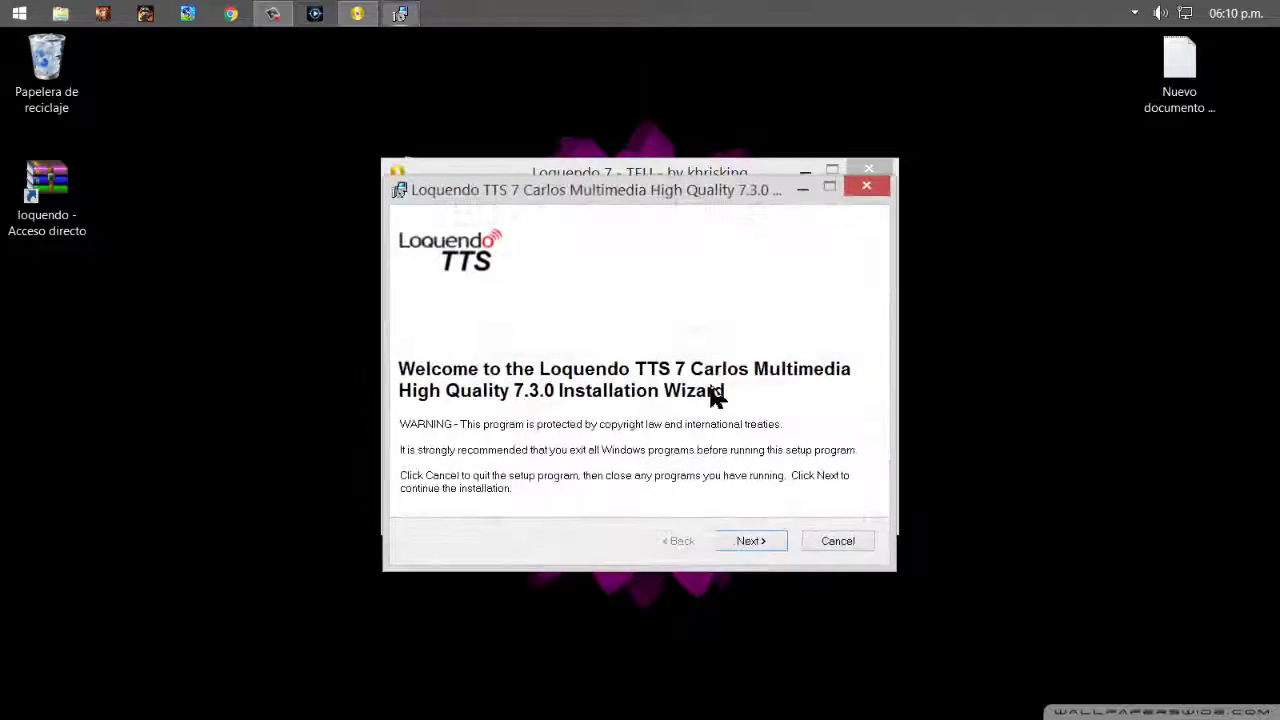
key("Return")
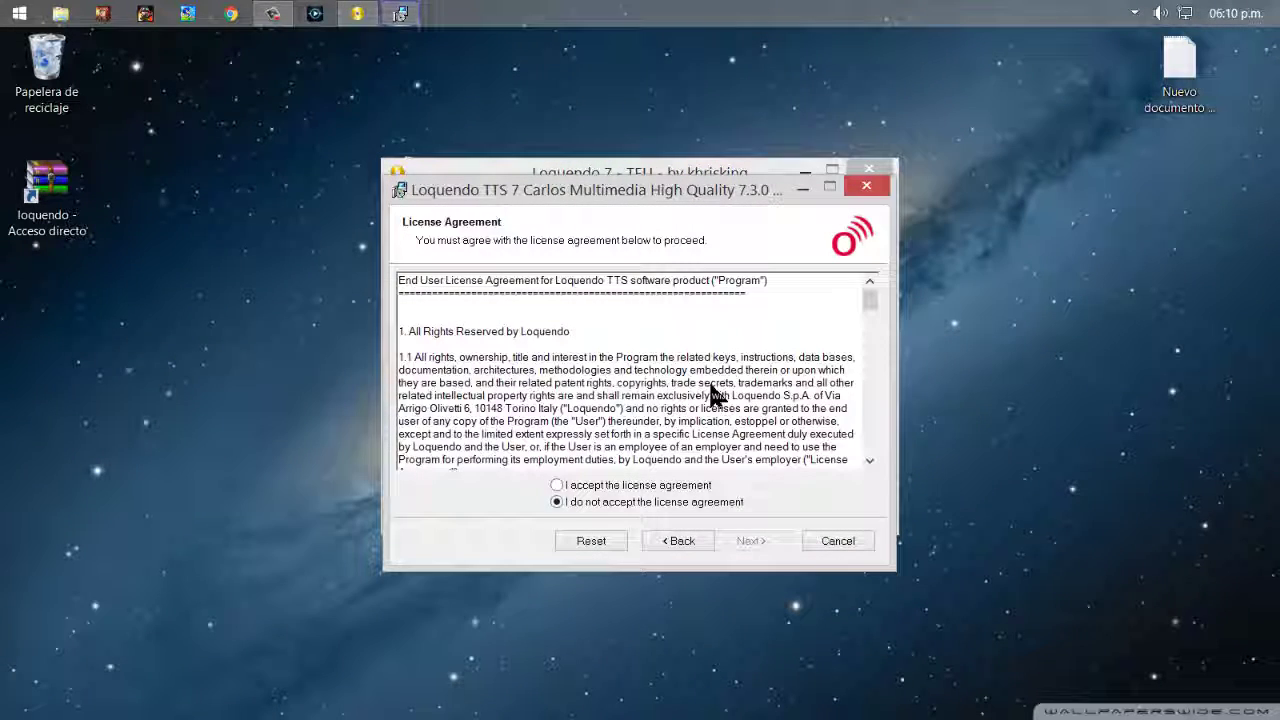
key("alt+a")
key("Return")
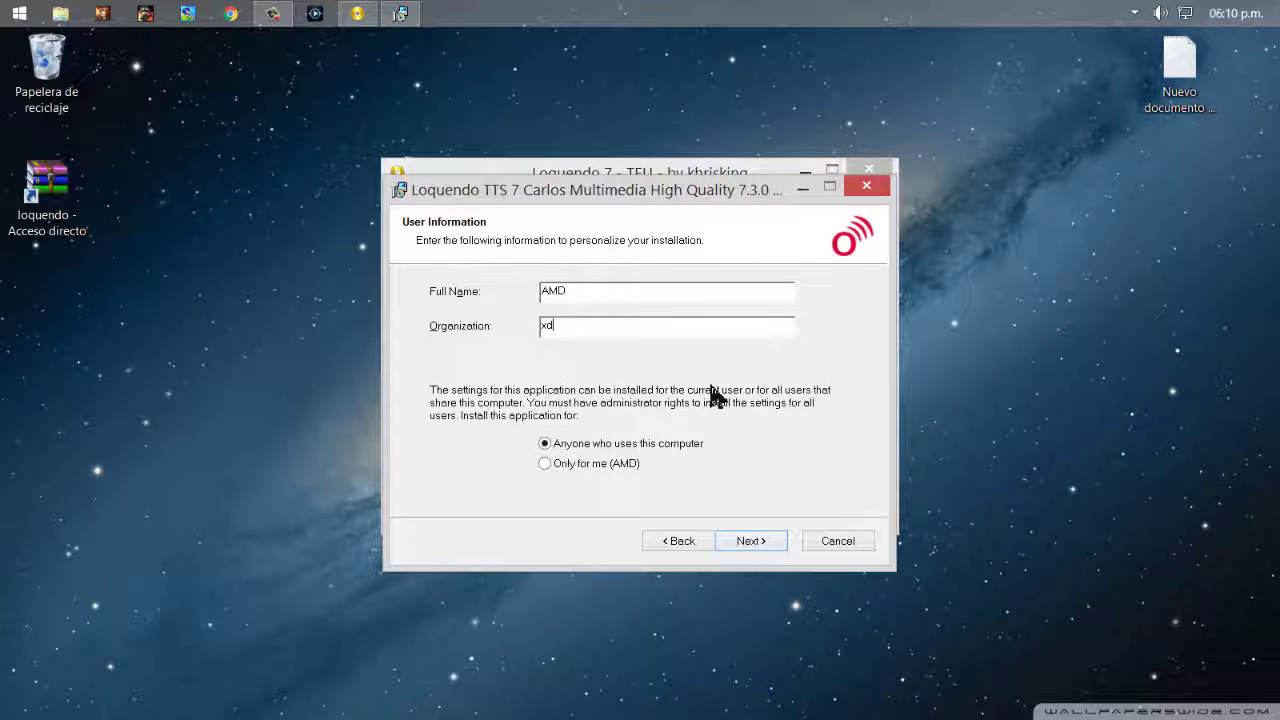
key("Return")
key("Return")
key("Return")
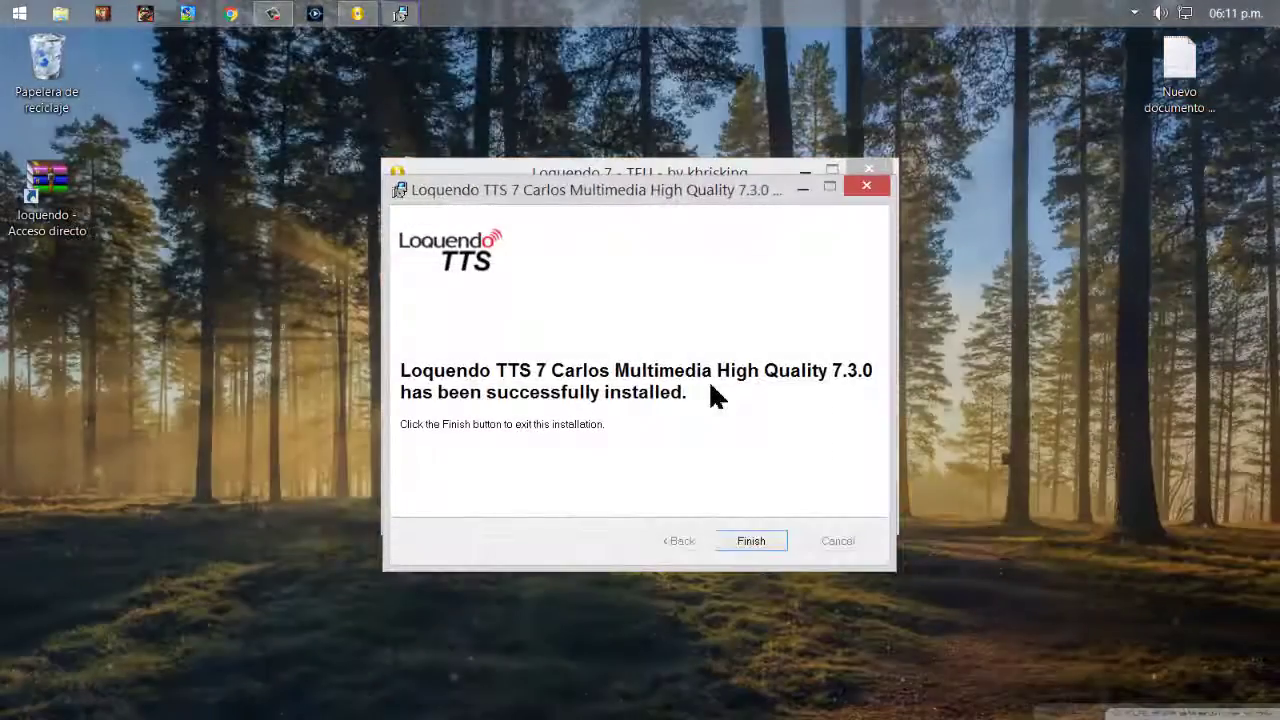
key("Return")
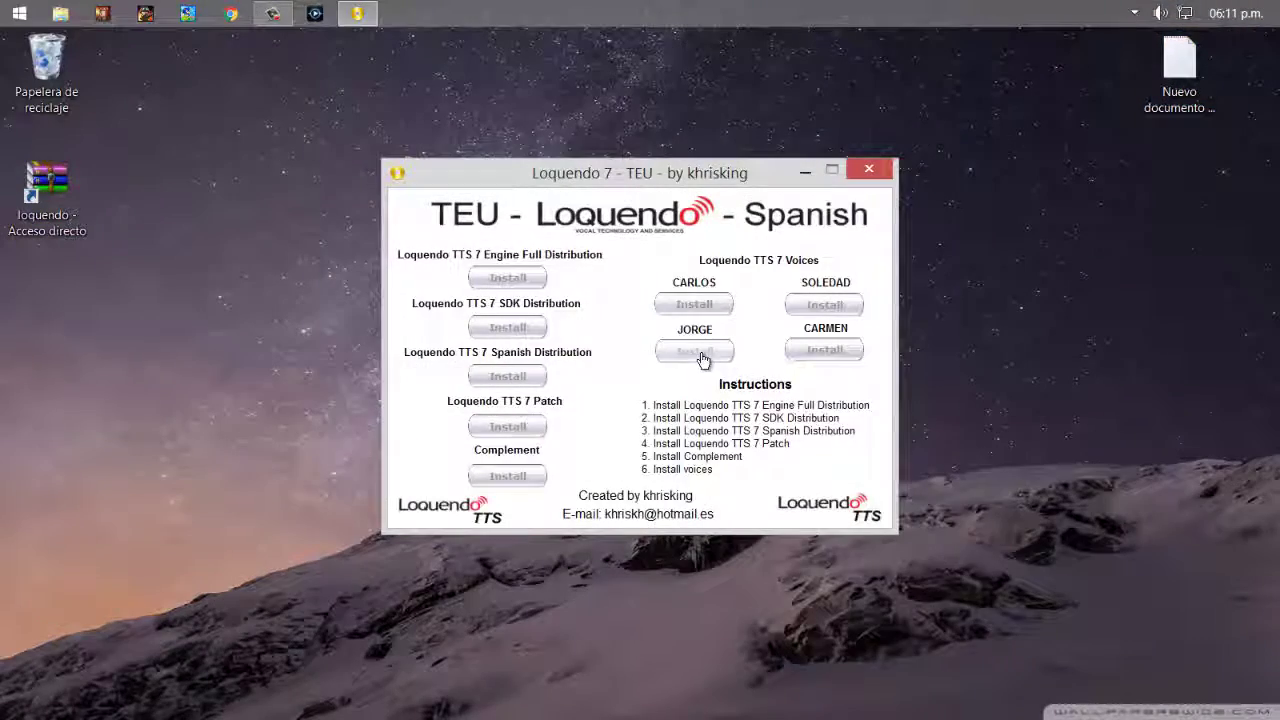
Install the Loquendo TTS 7 Jorge voice, accepting its license, filling in the organization and keeping the default destination folder
left_click(700, 354)
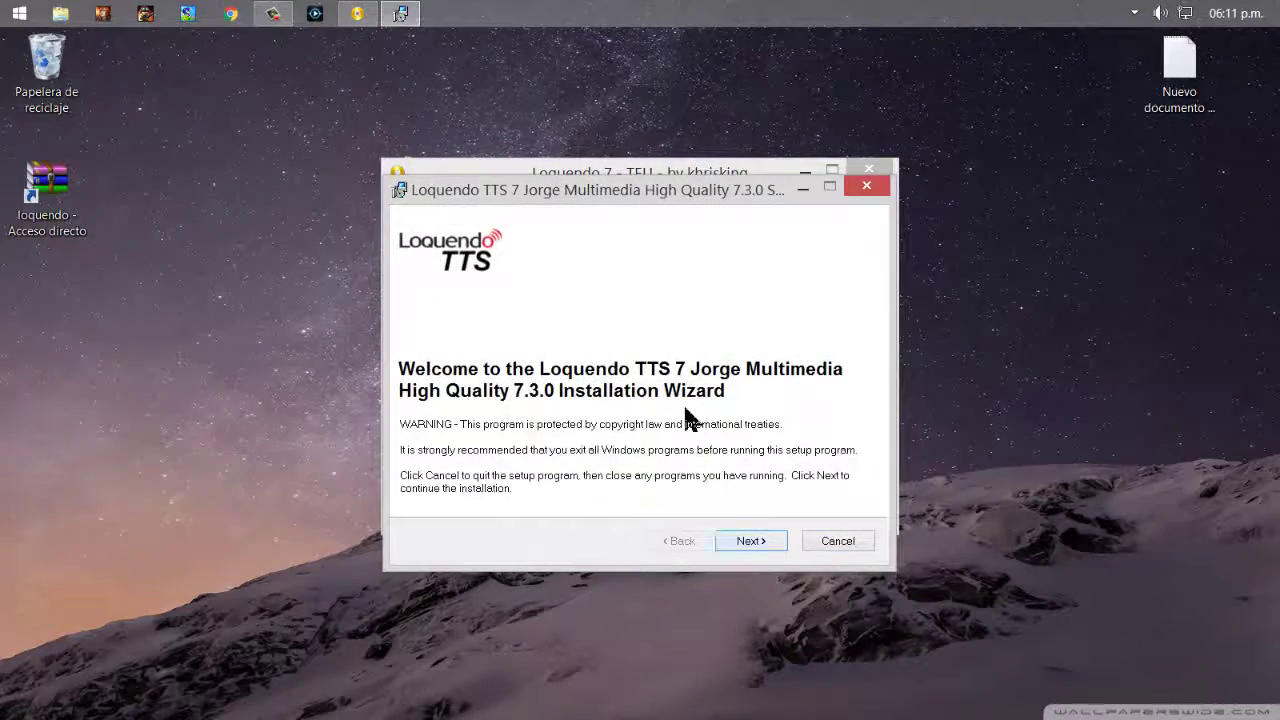
key("Return")
key("alt+a")
key("Return")
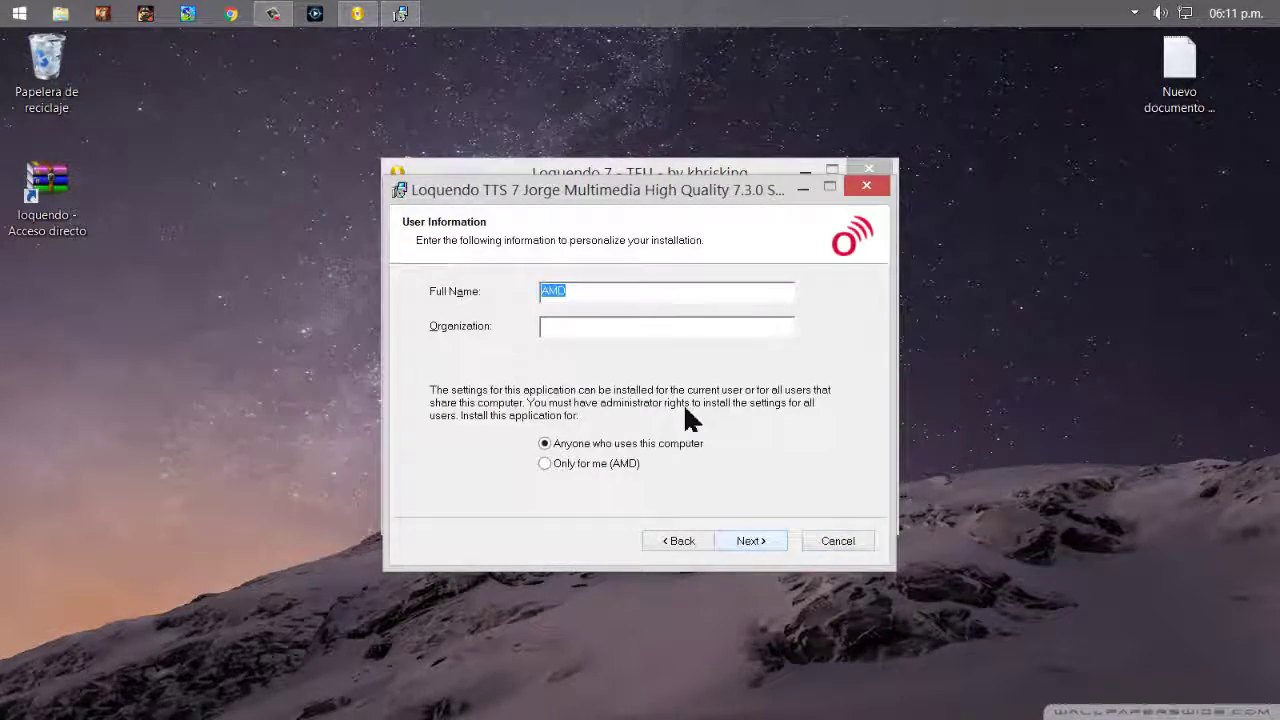
type("HI")
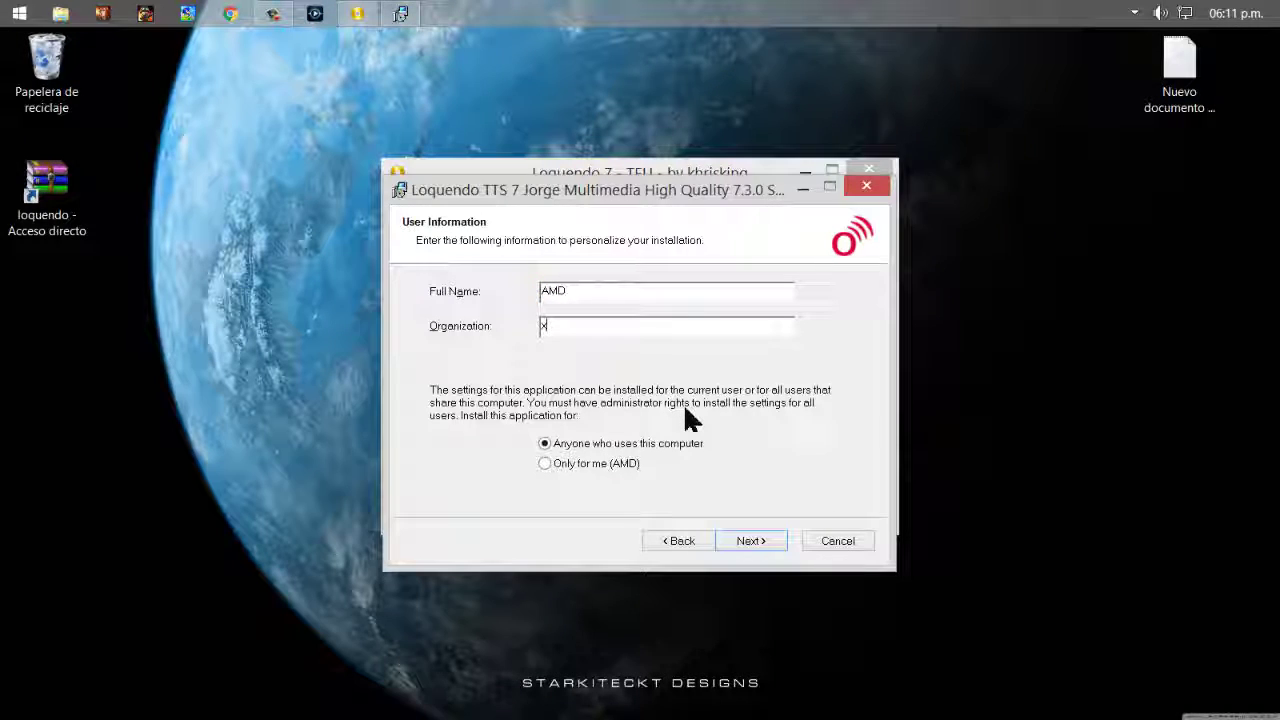
key("Return")
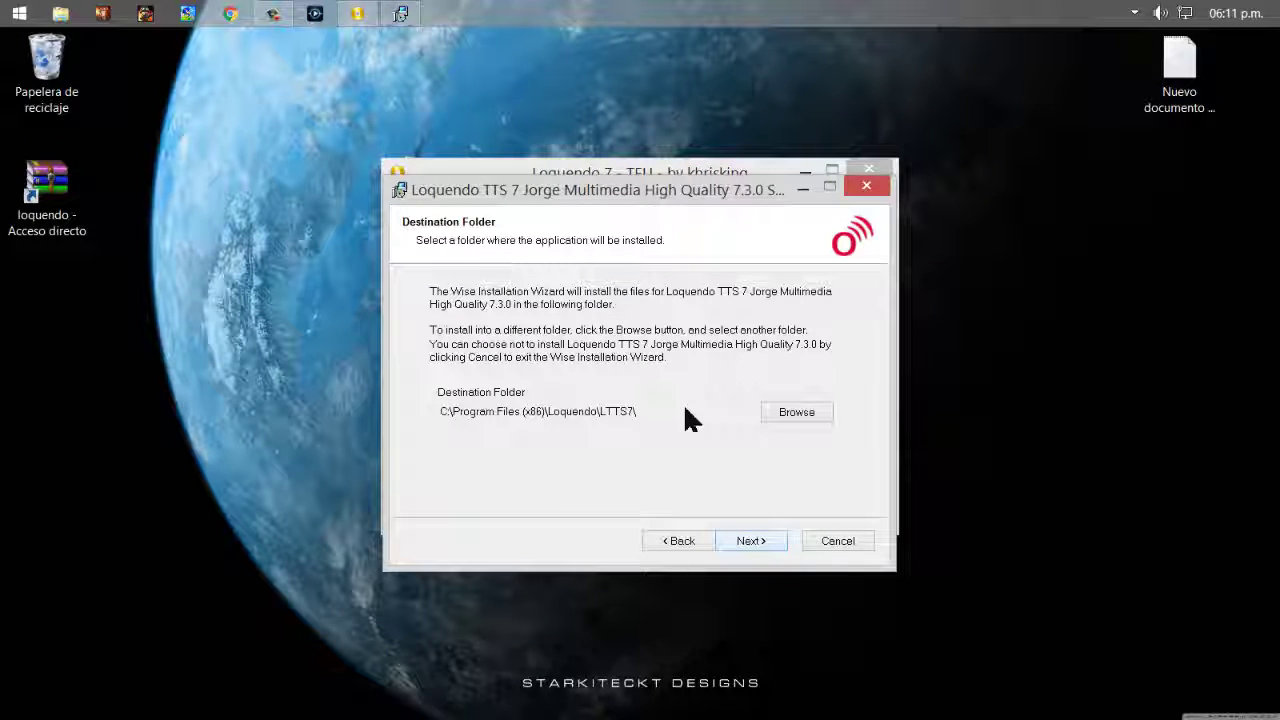
key("Return")
key("Return")
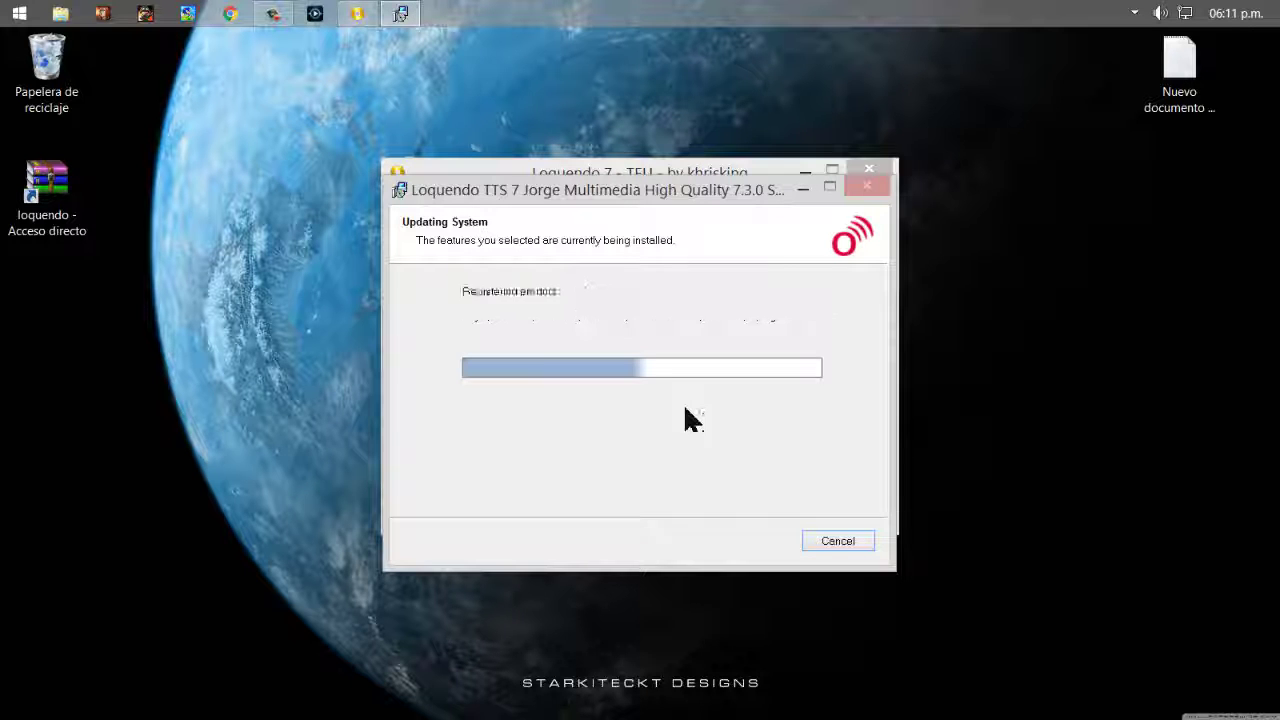
left_click(752, 540)
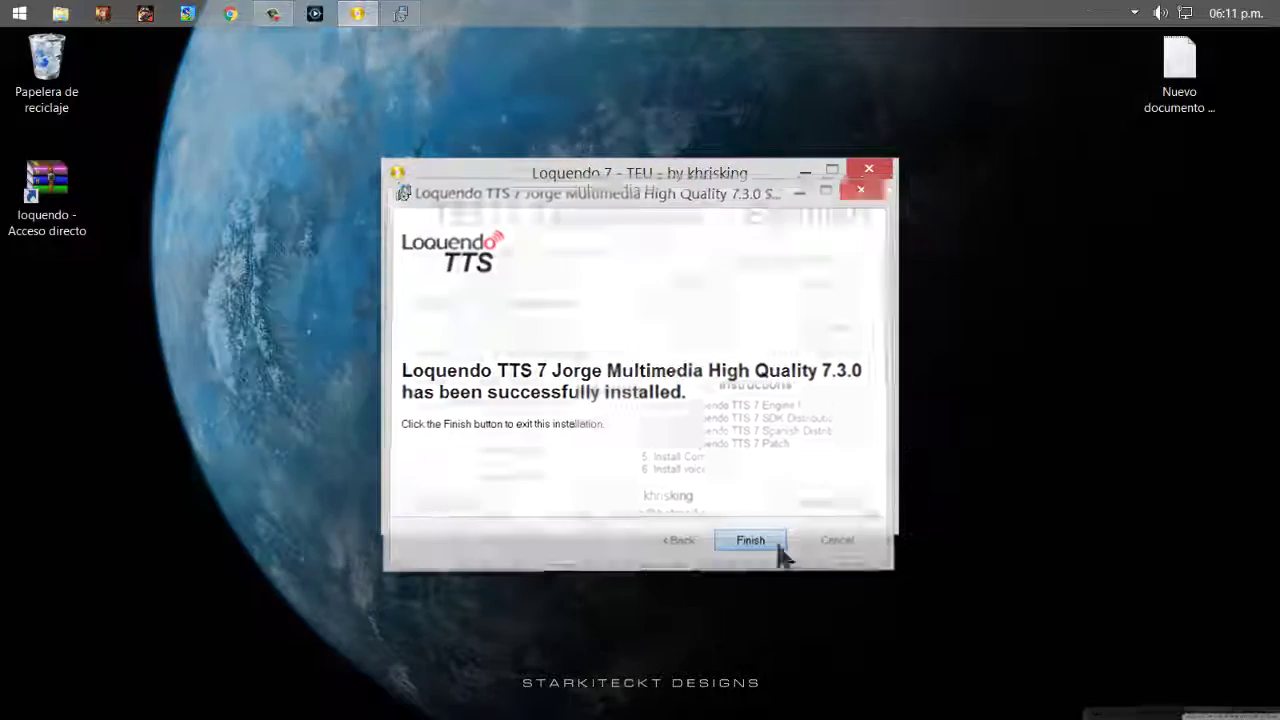
right_click(1003, 262)
left_click(1020, 305)
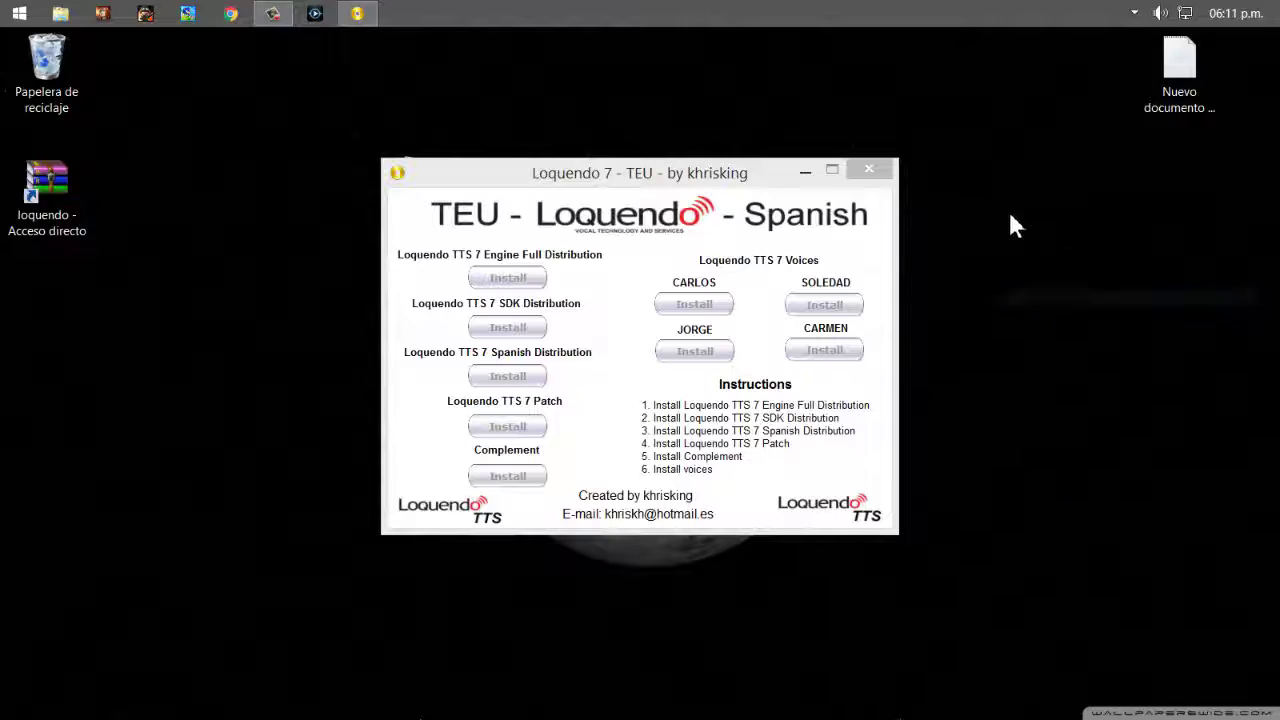
right_click(994, 262)
left_click(997, 271)
right_click(986, 222)
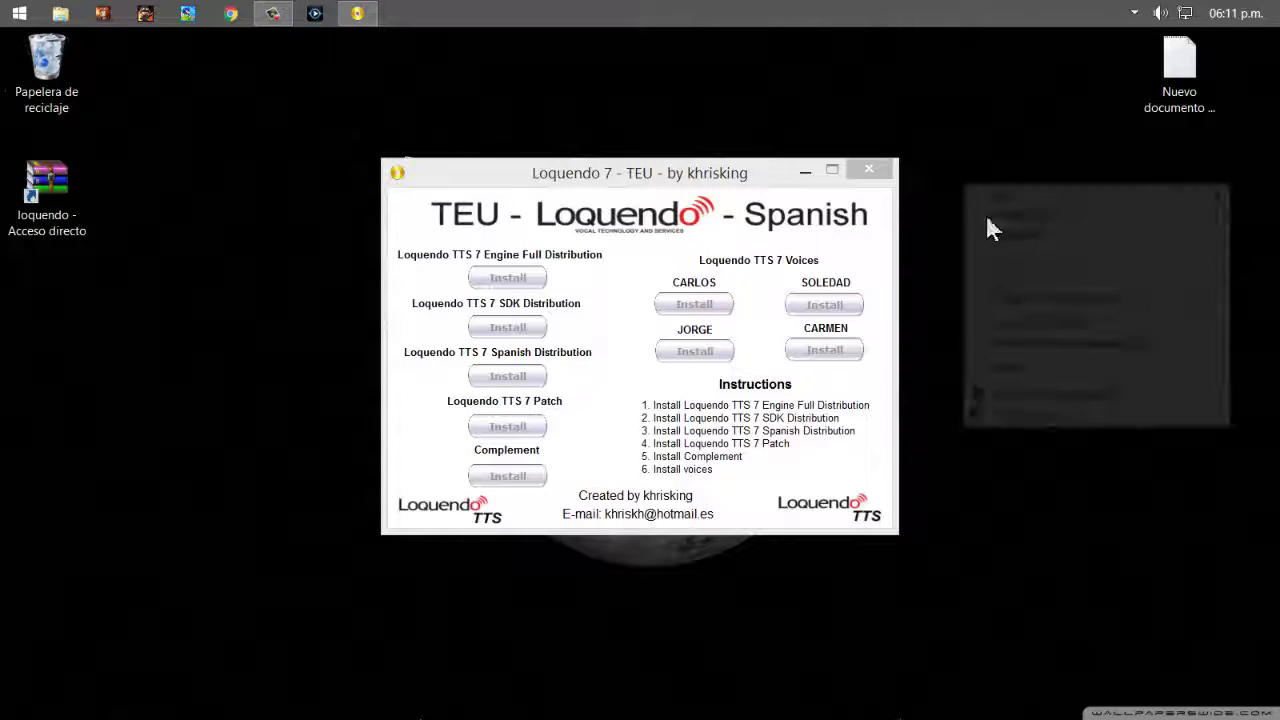
left_click(998, 235)
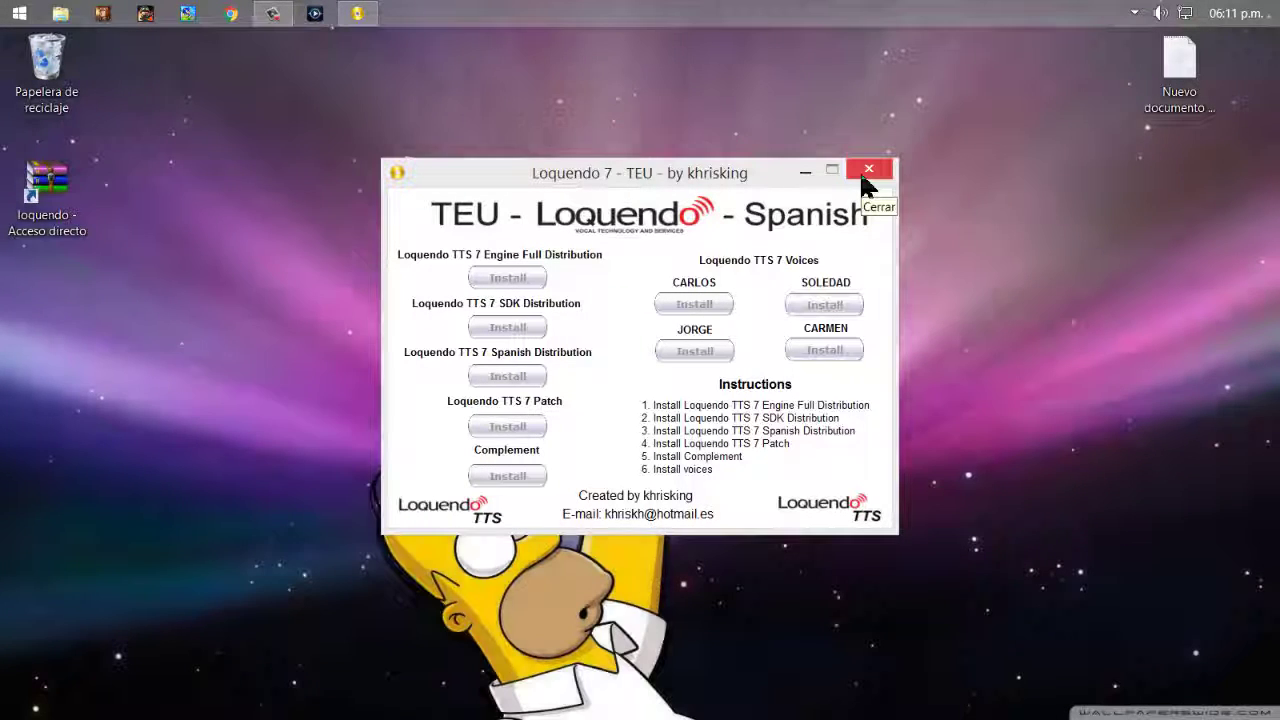
Close the Loquendo 7 - TEU installer window
left_click(864, 176)
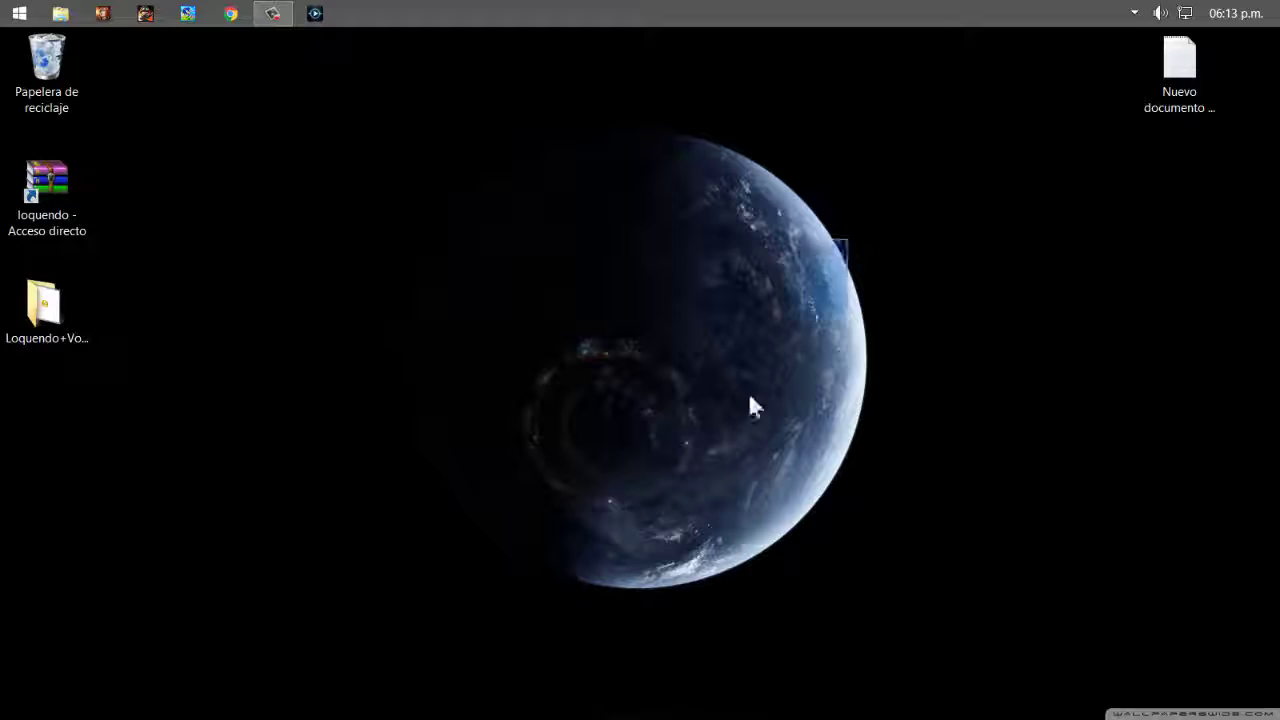
right_click(598, 284)
left_click(650, 338)
left_click(284, 20)
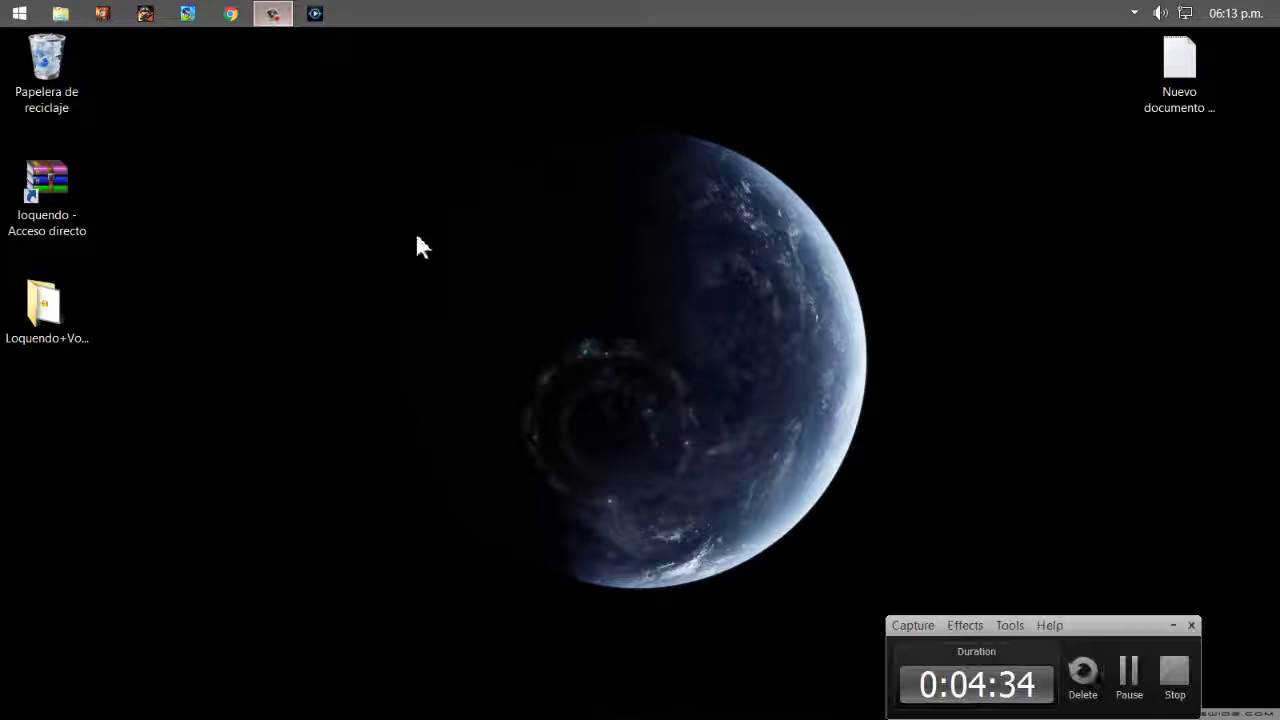
left_click(1173, 625)
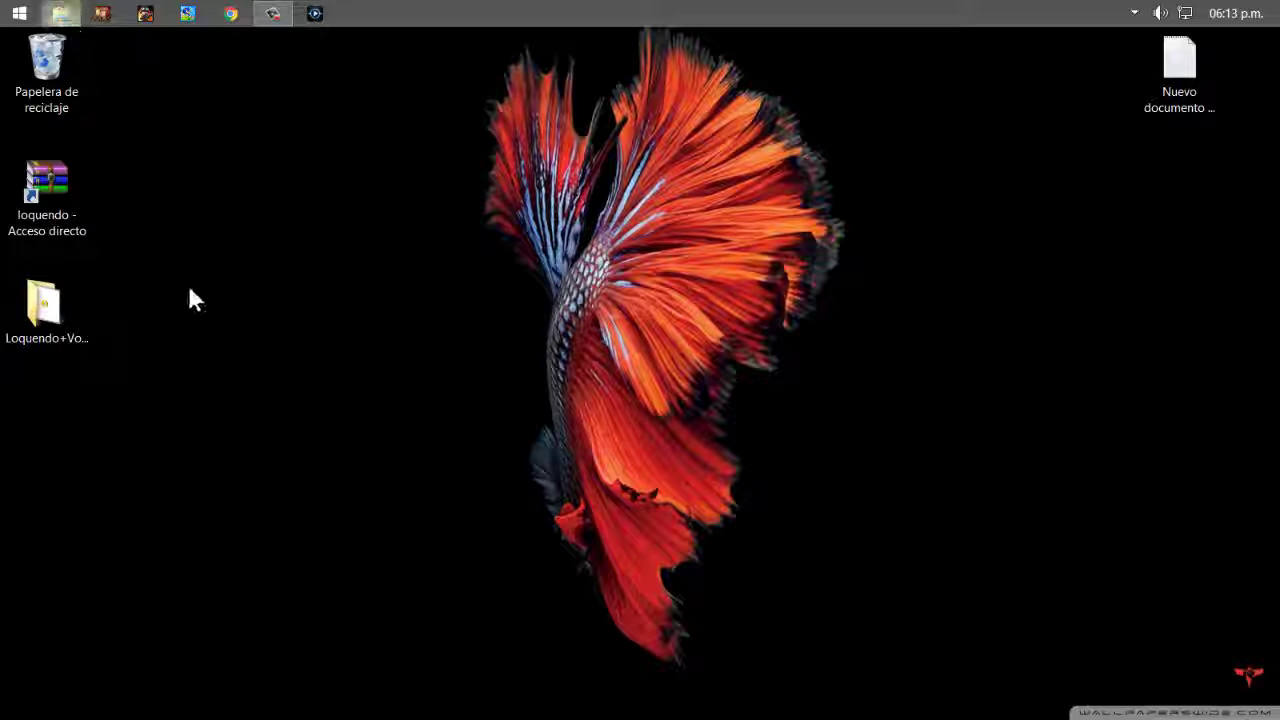
Open File Explorer and go to the Loquendo\LTTS7\bin folder inside Archivos de programa (x86) on disco interno (C:)
key("super+e")
left_click(122, 536)
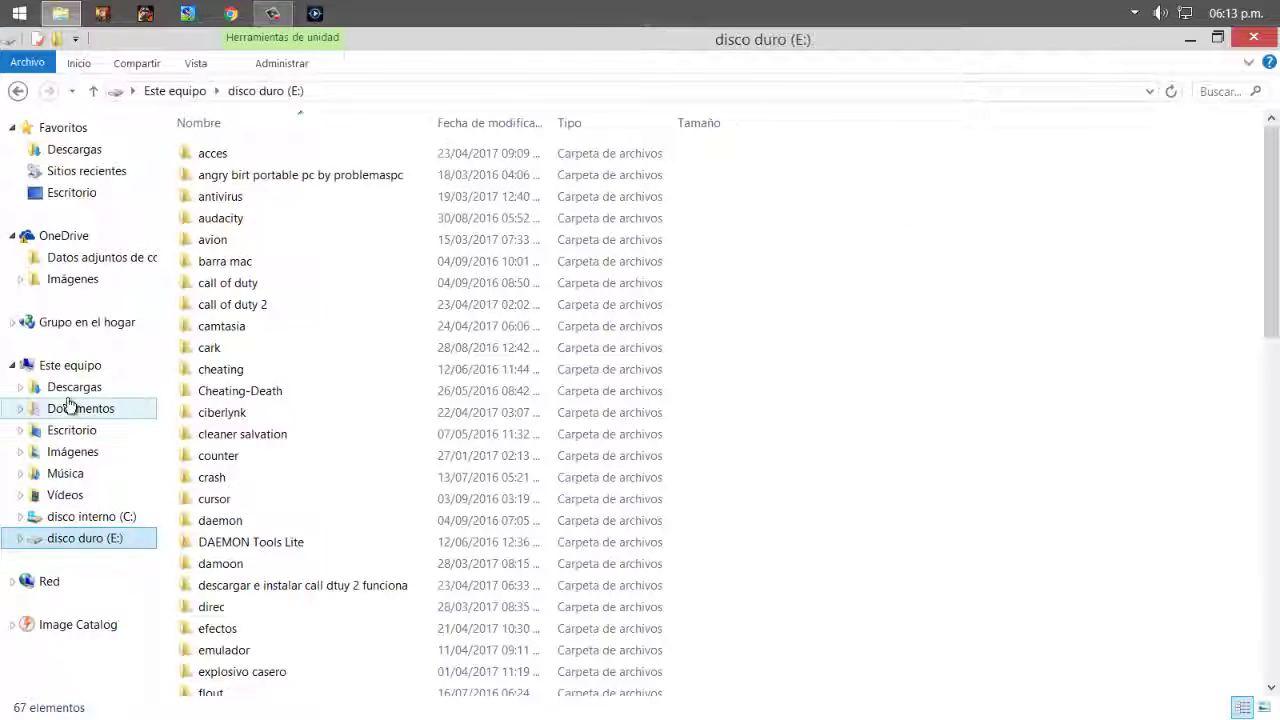
left_click(68, 365)
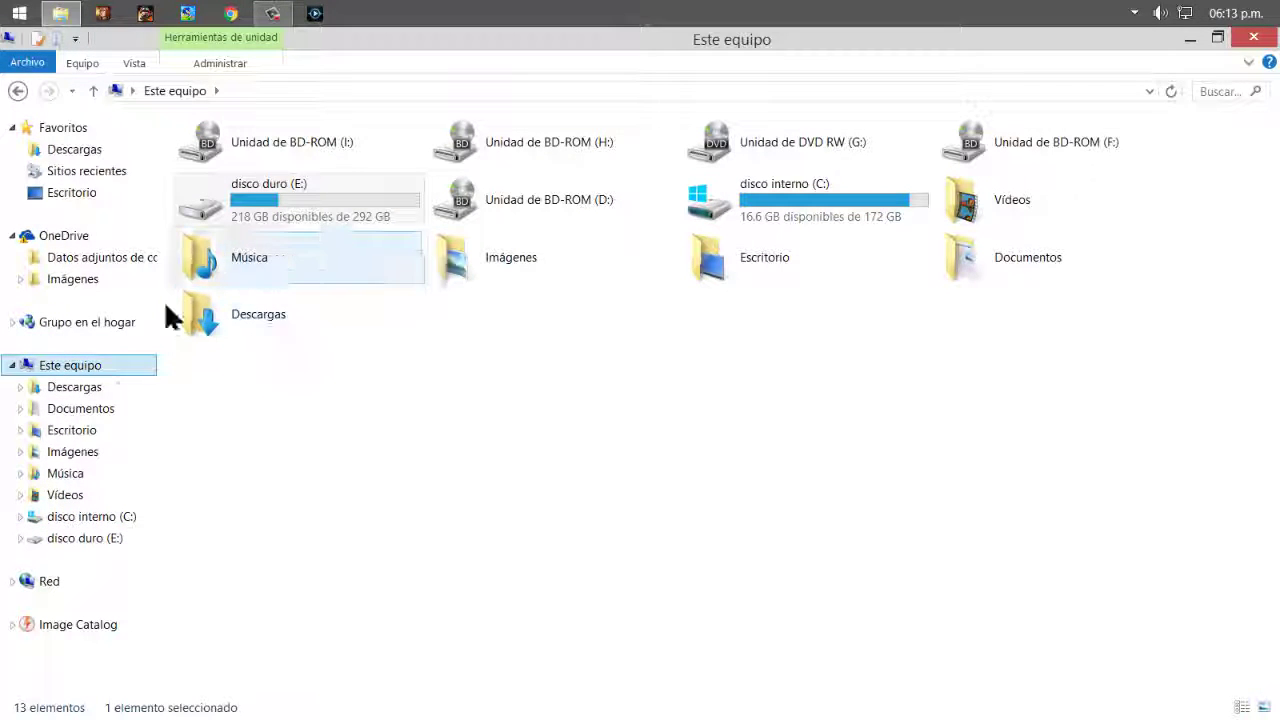
double_click(810, 208)
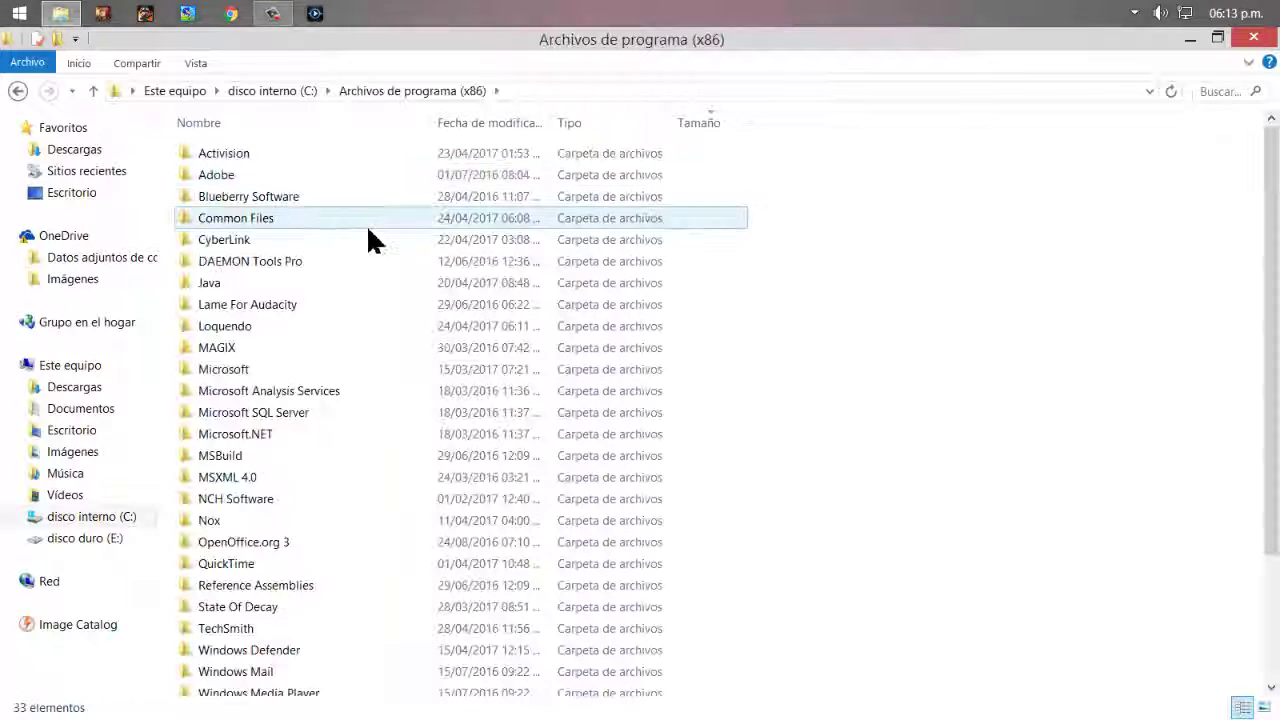
double_click(294, 330)
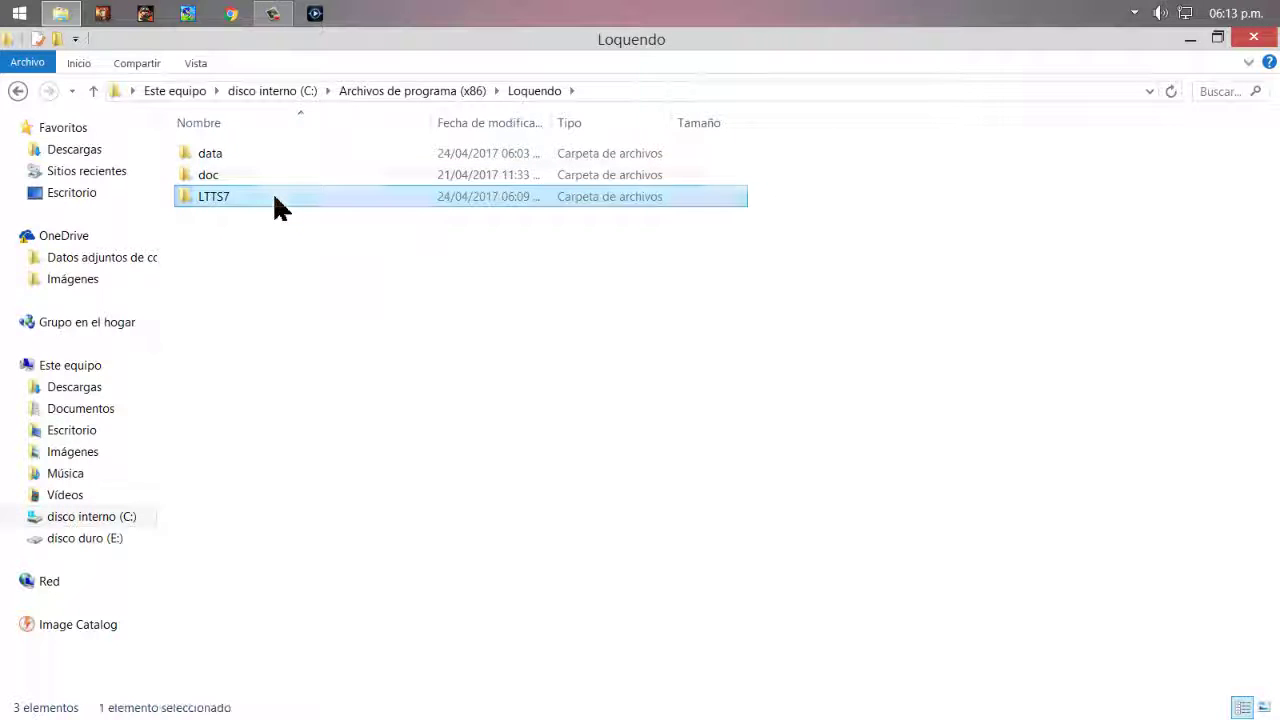
double_click(276, 205)
double_click(283, 162)
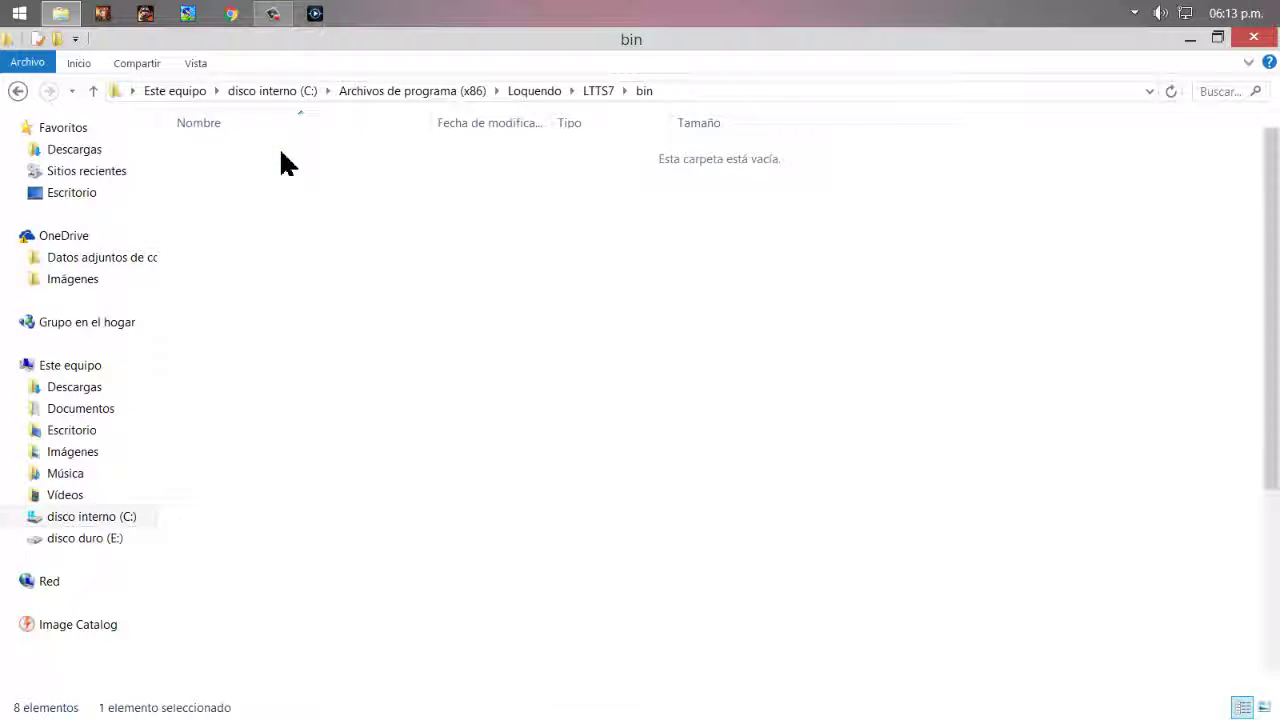
Create a desktop shortcut to the TTSDirector application in the bin folder and minimize File Explorer
left_click(305, 405)
scroll(307, 414, "down", 3)
scroll(308, 412, "down", 2)
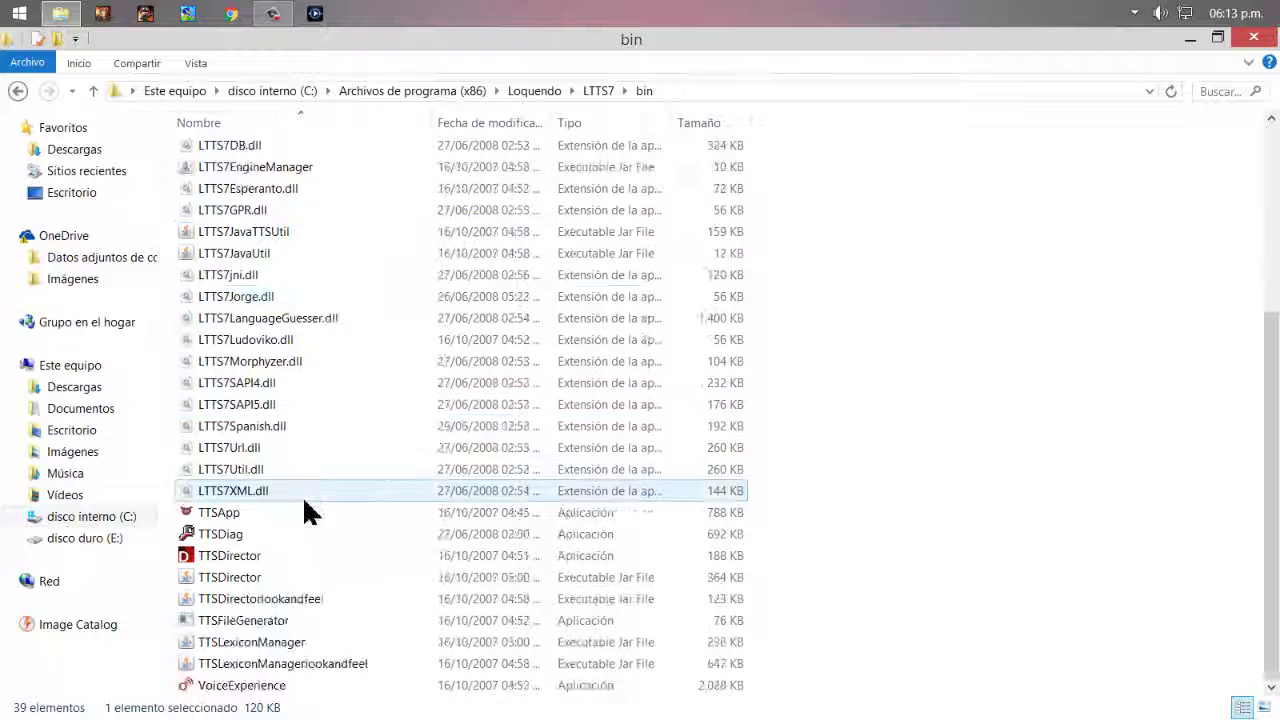
left_click(318, 558)
right_click(312, 560)
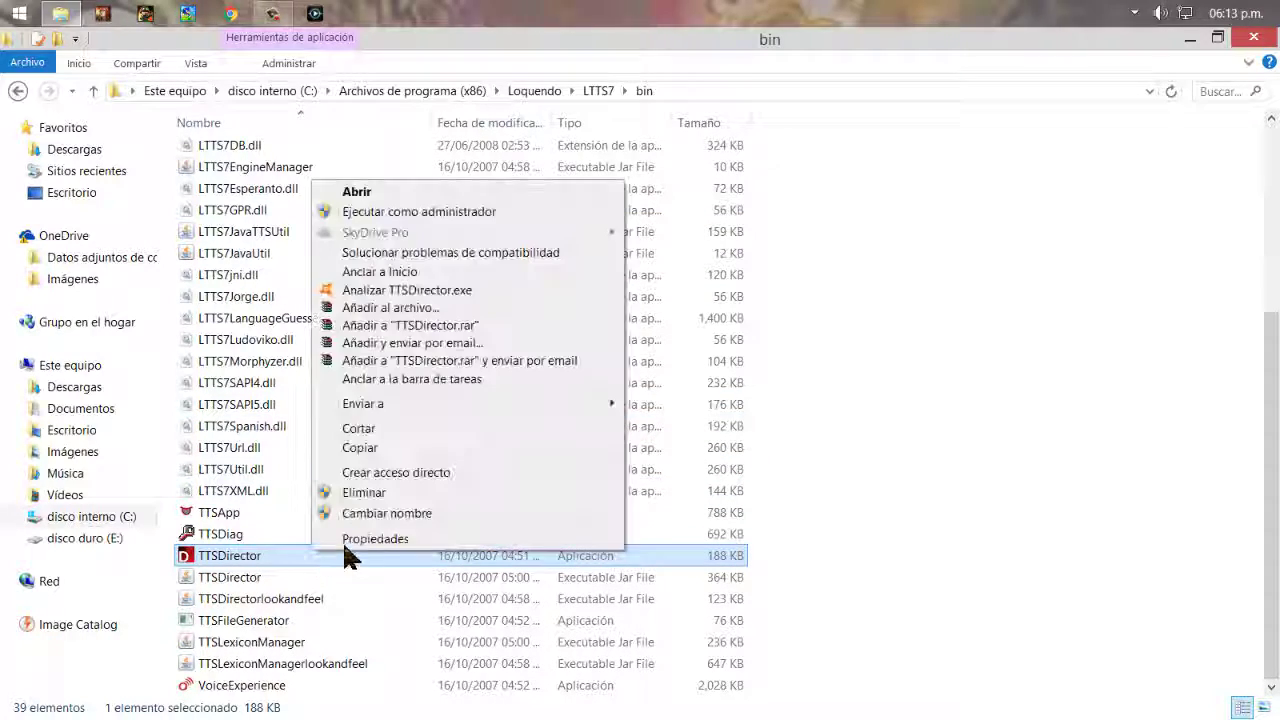
mouse_move(522, 401)
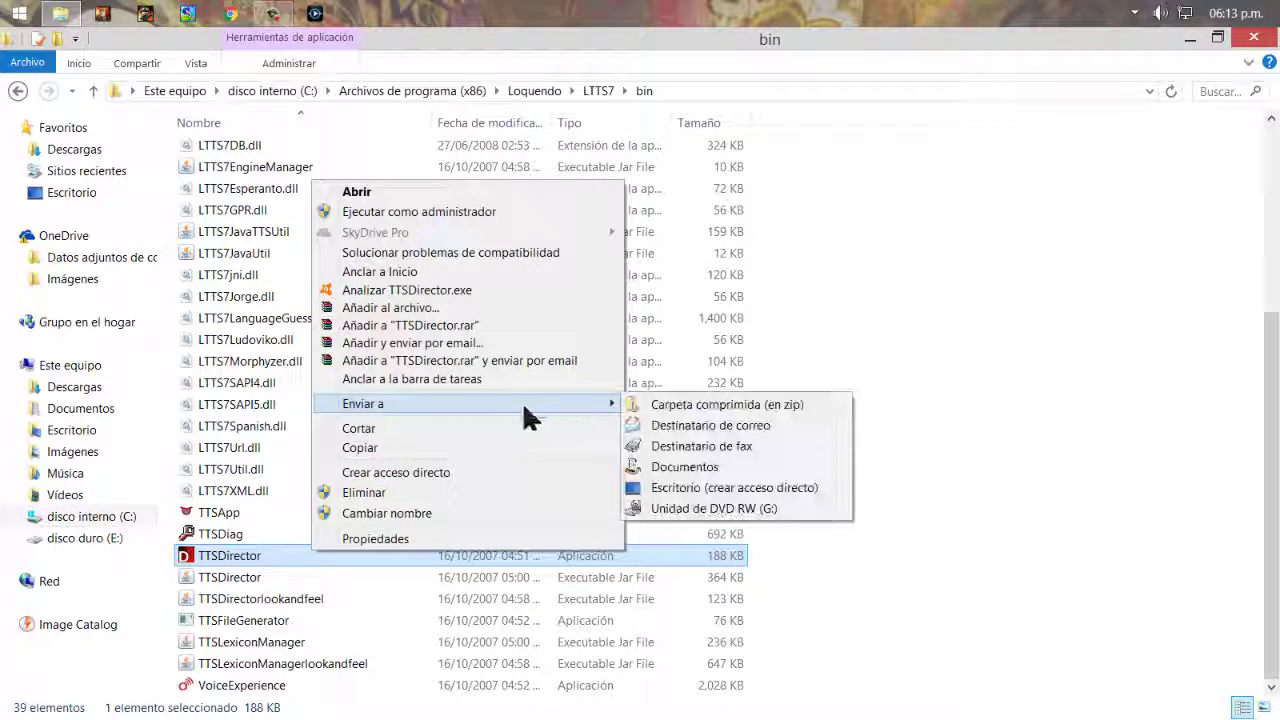
left_click(702, 488)
left_click(1189, 38)
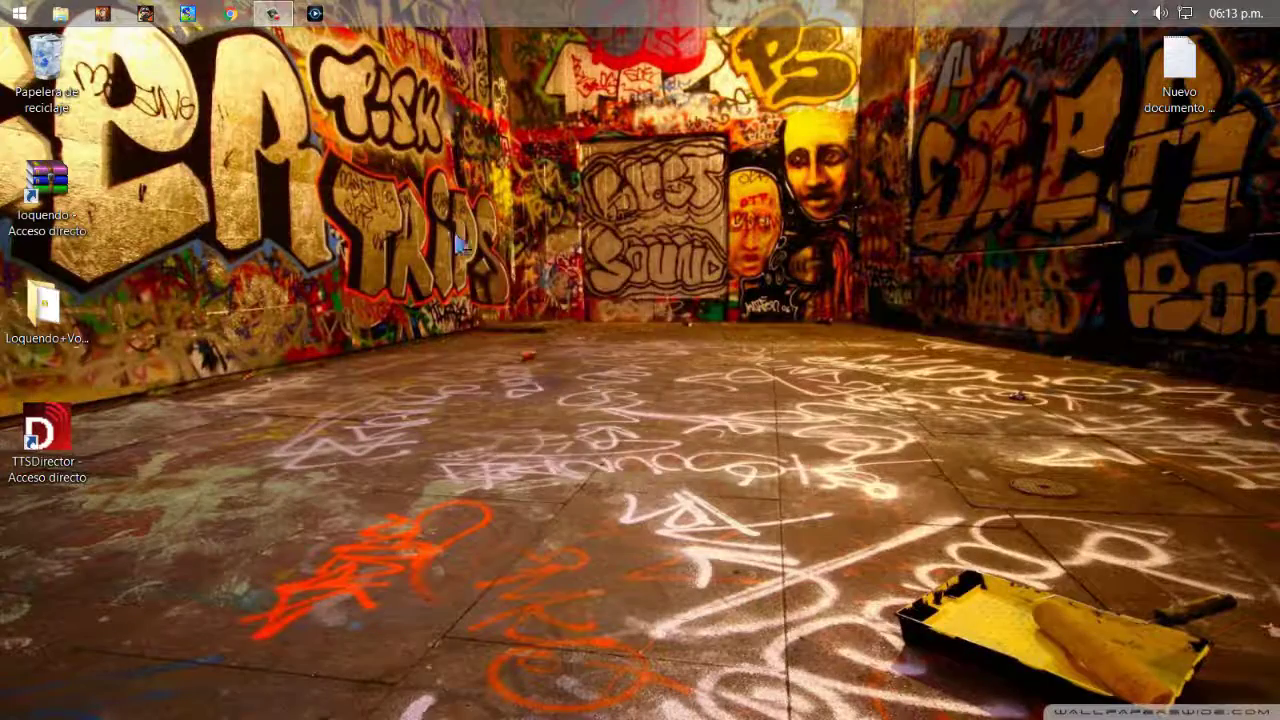
right_click(451, 229)
left_click(512, 279)
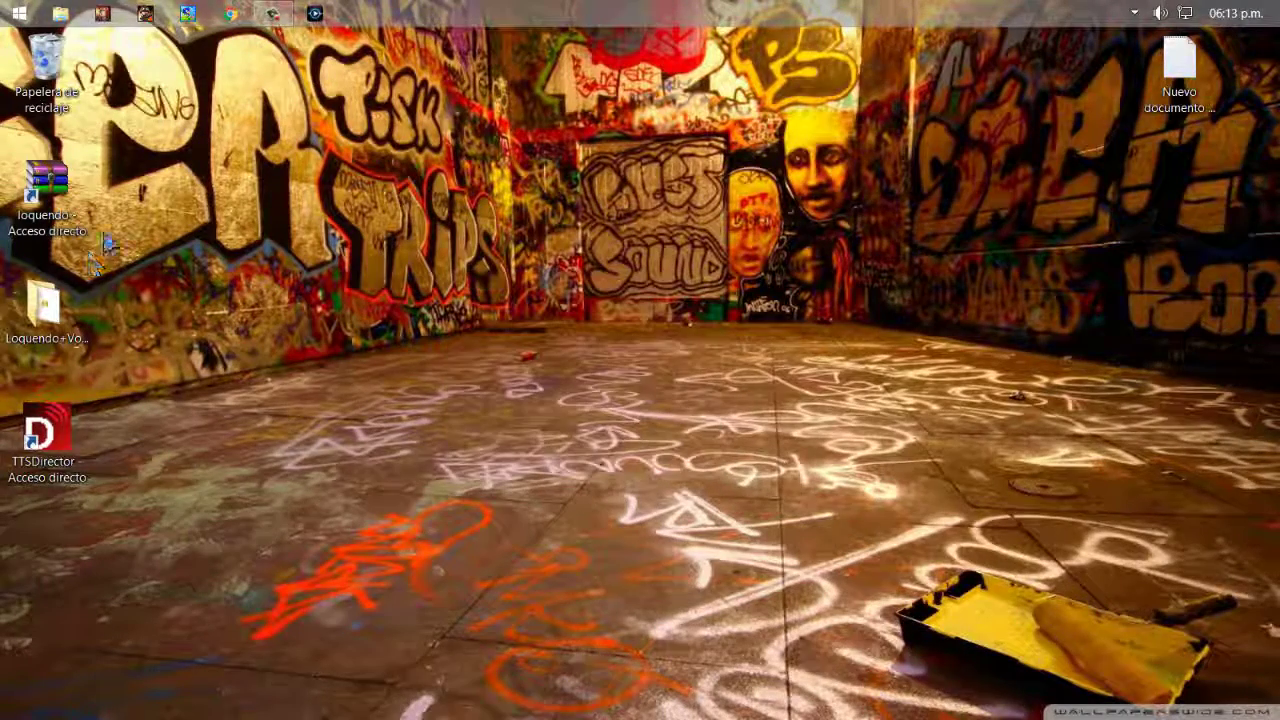
Launch Loquendo TTS Director from its desktop shortcut and enter the text "hola amigos" in the untitled document
double_click(50, 435)
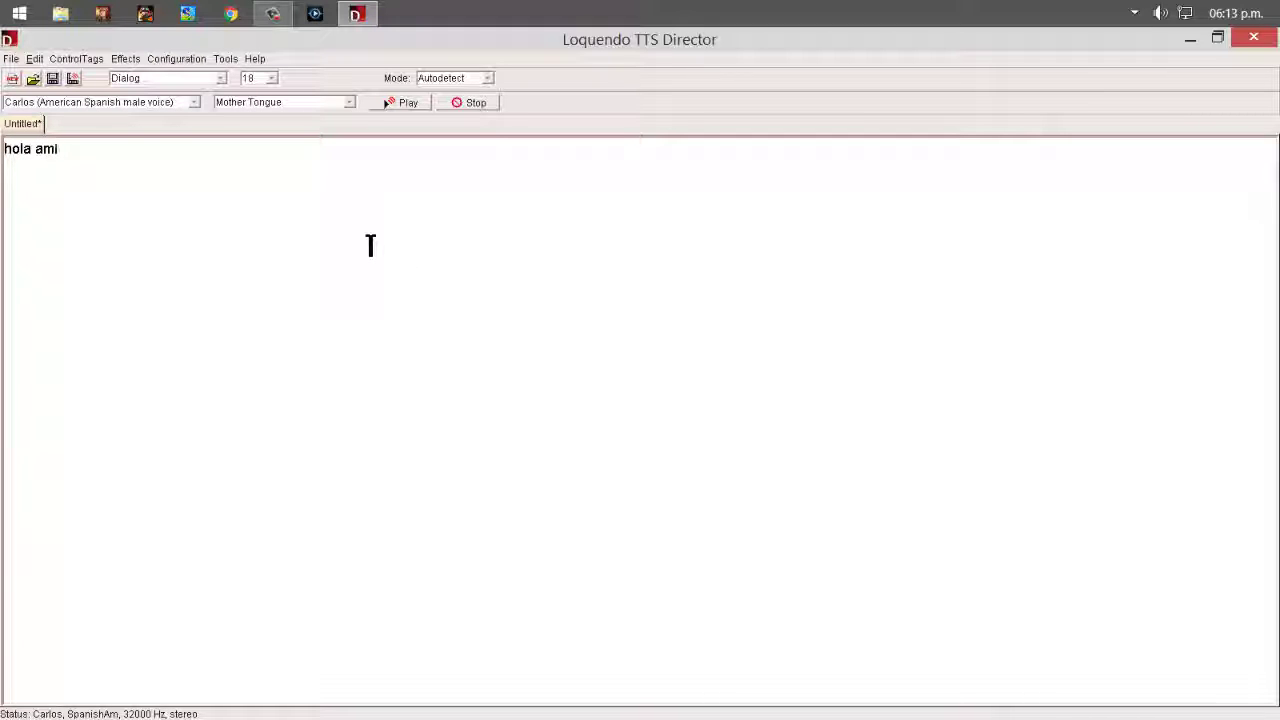
type("s")
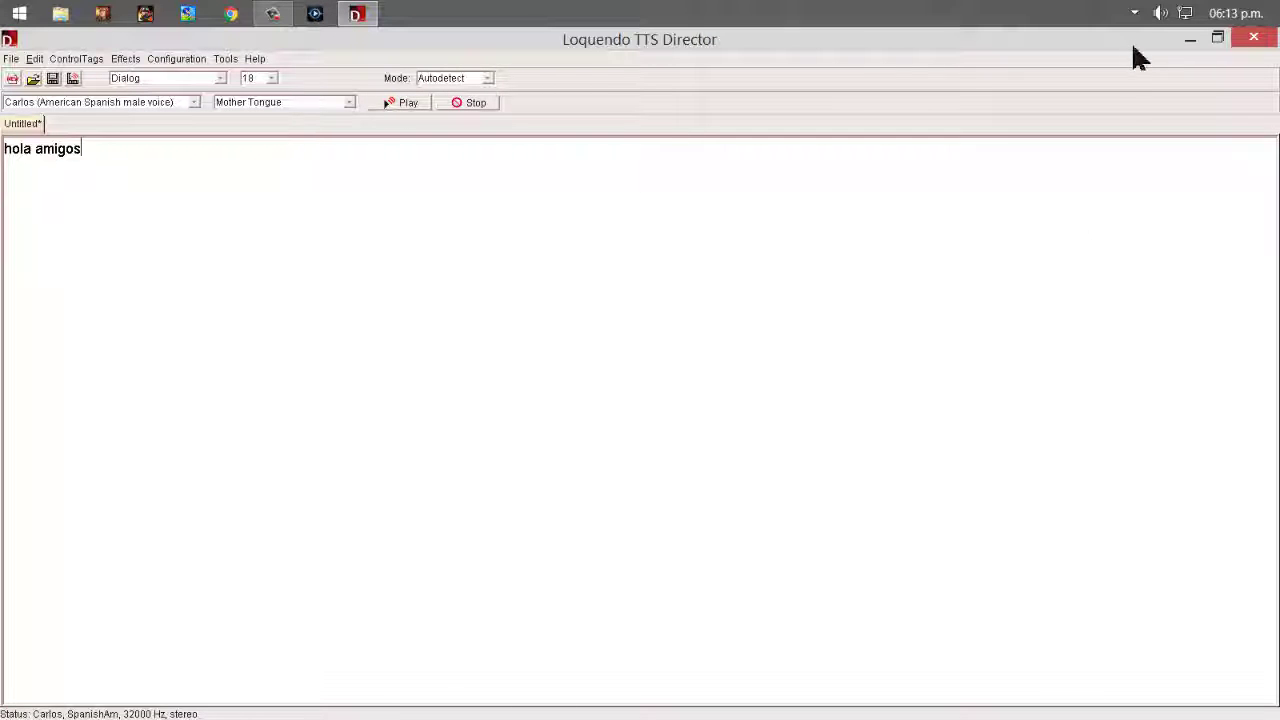
Exit Loquendo TTS Director without saving the untitled document and refresh the desktop
left_click(1247, 46)
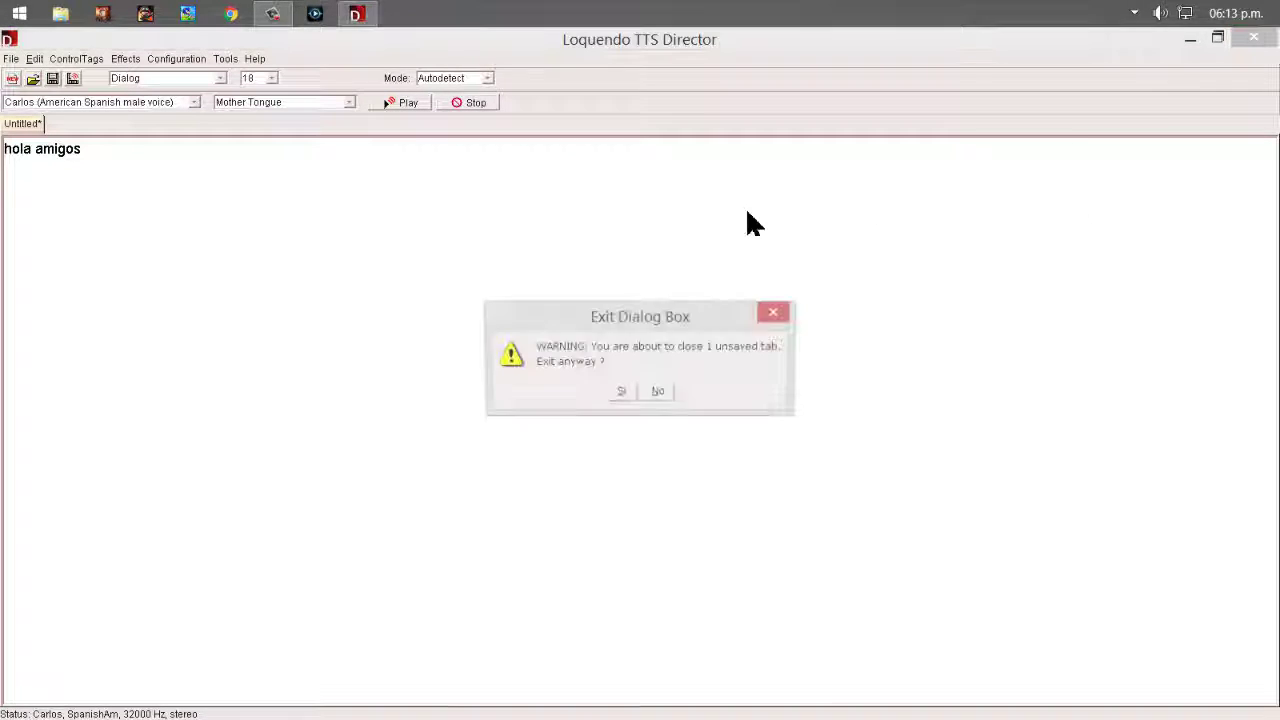
left_click(624, 390)
right_click(620, 214)
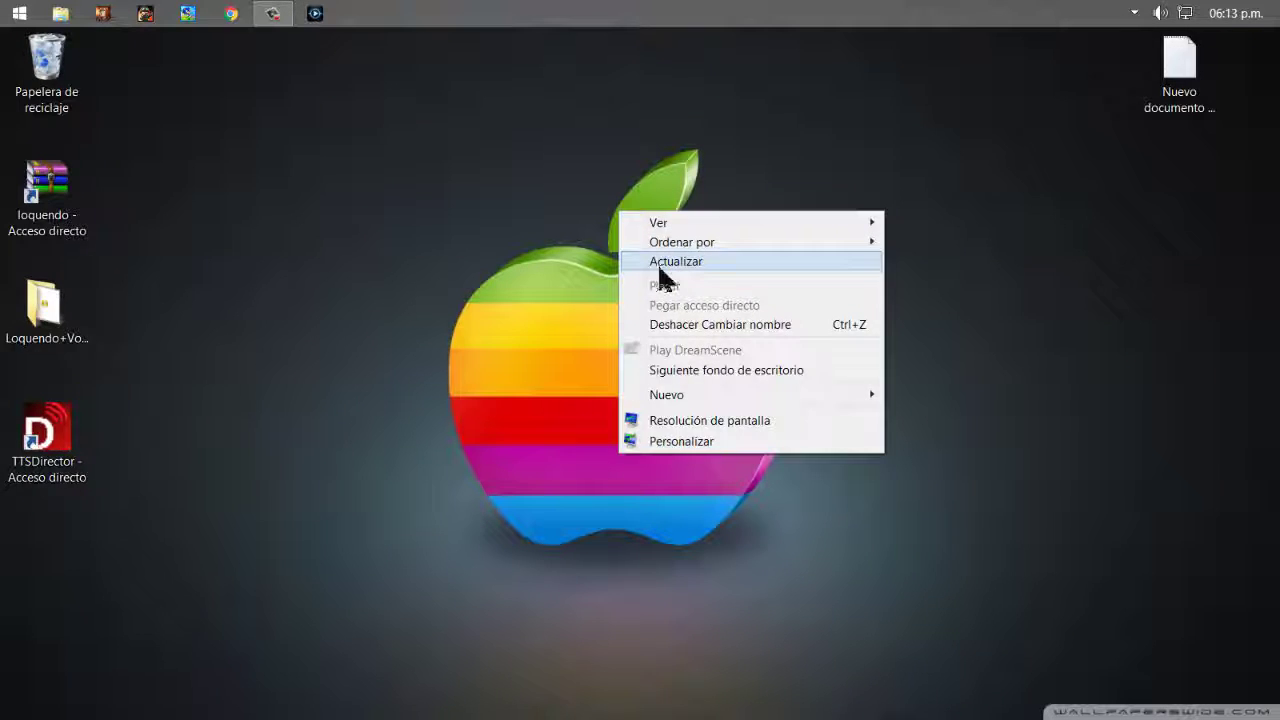
left_click(657, 262)
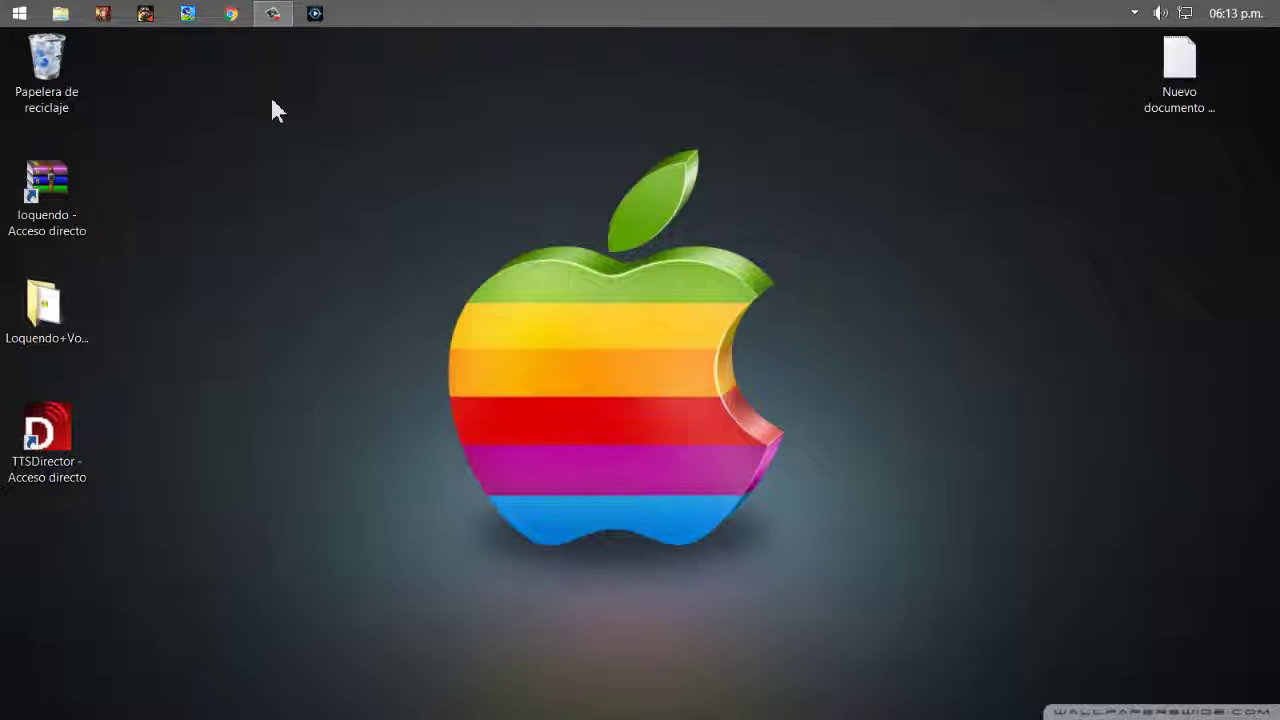
left_click(273, 18)
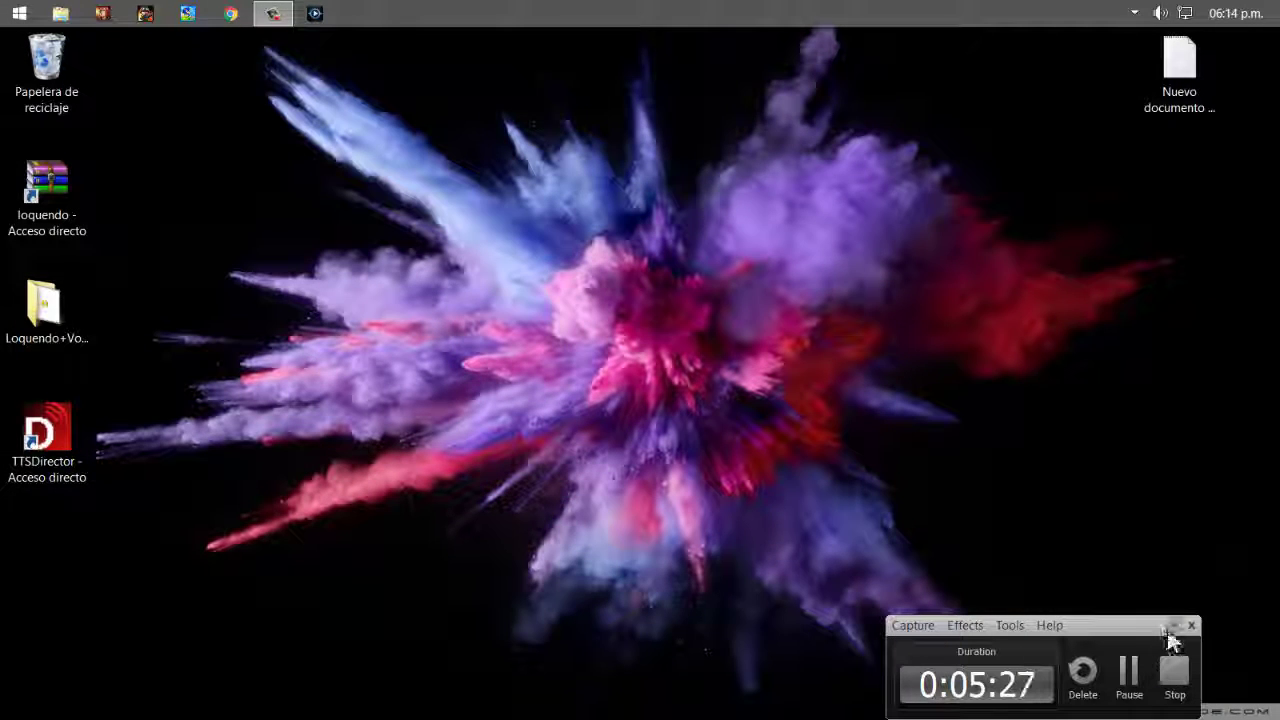
right_click(710, 528)
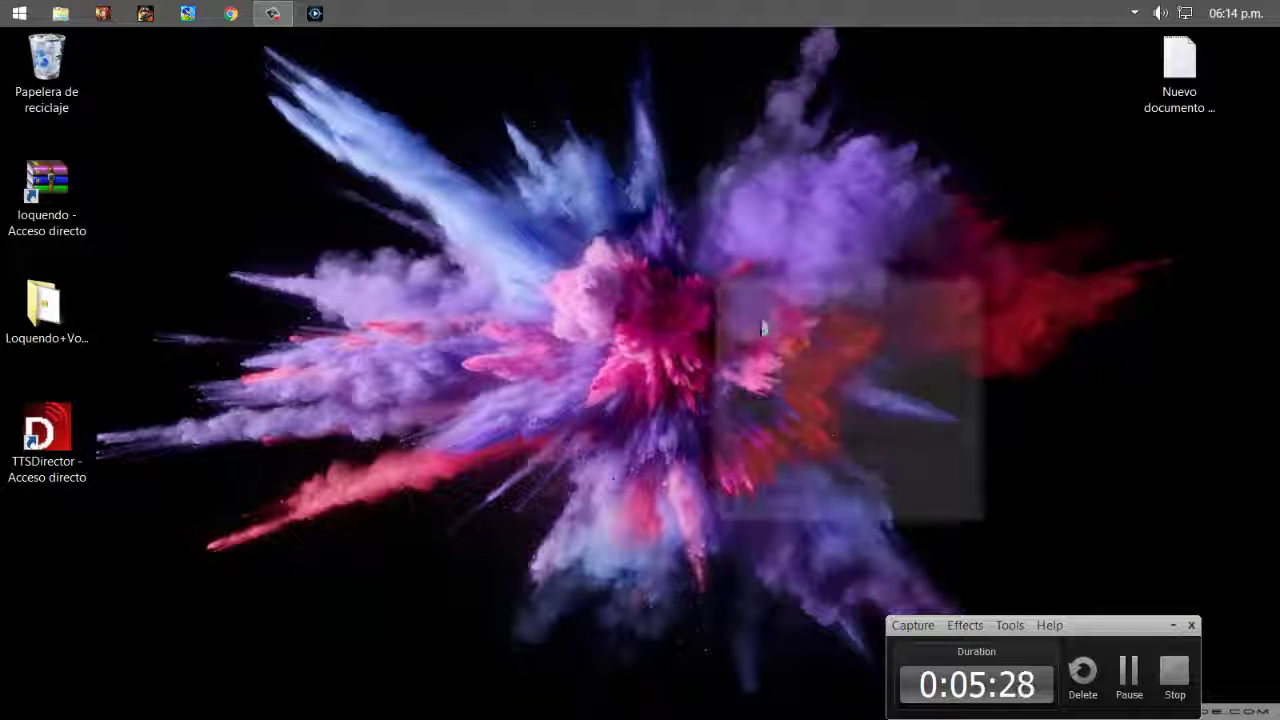
left_click(870, 330)
left_click(1173, 626)
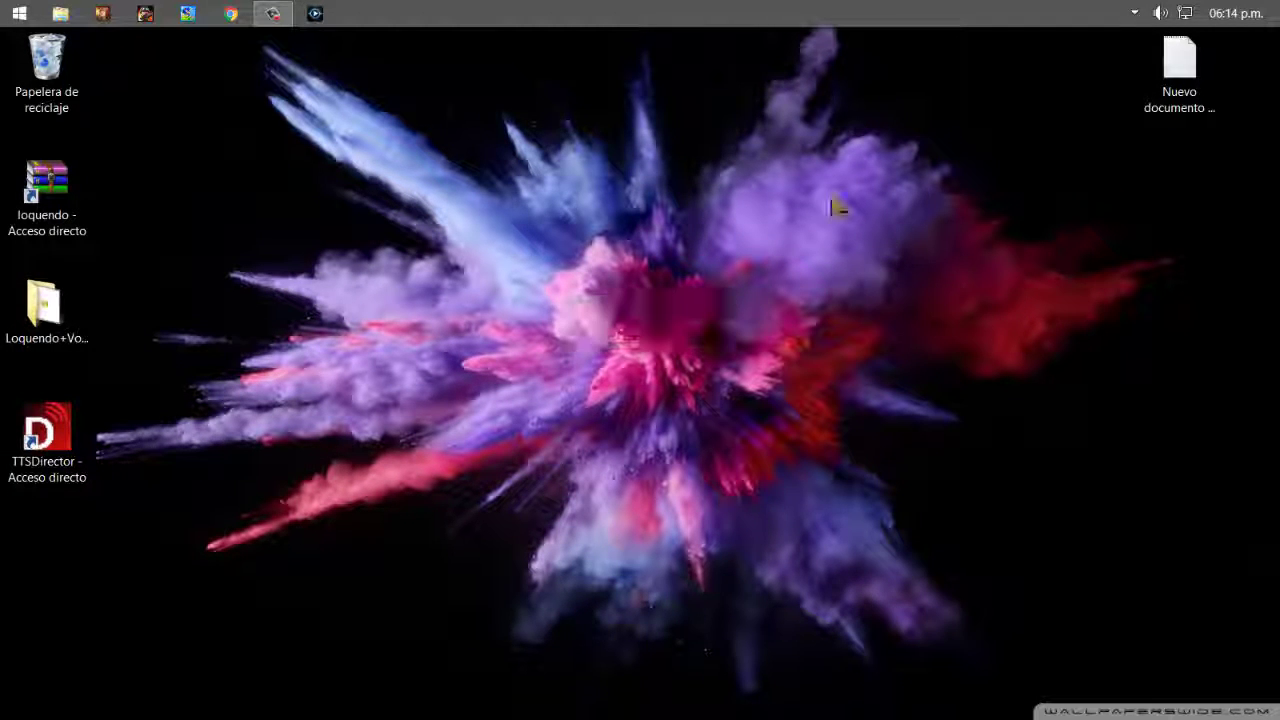